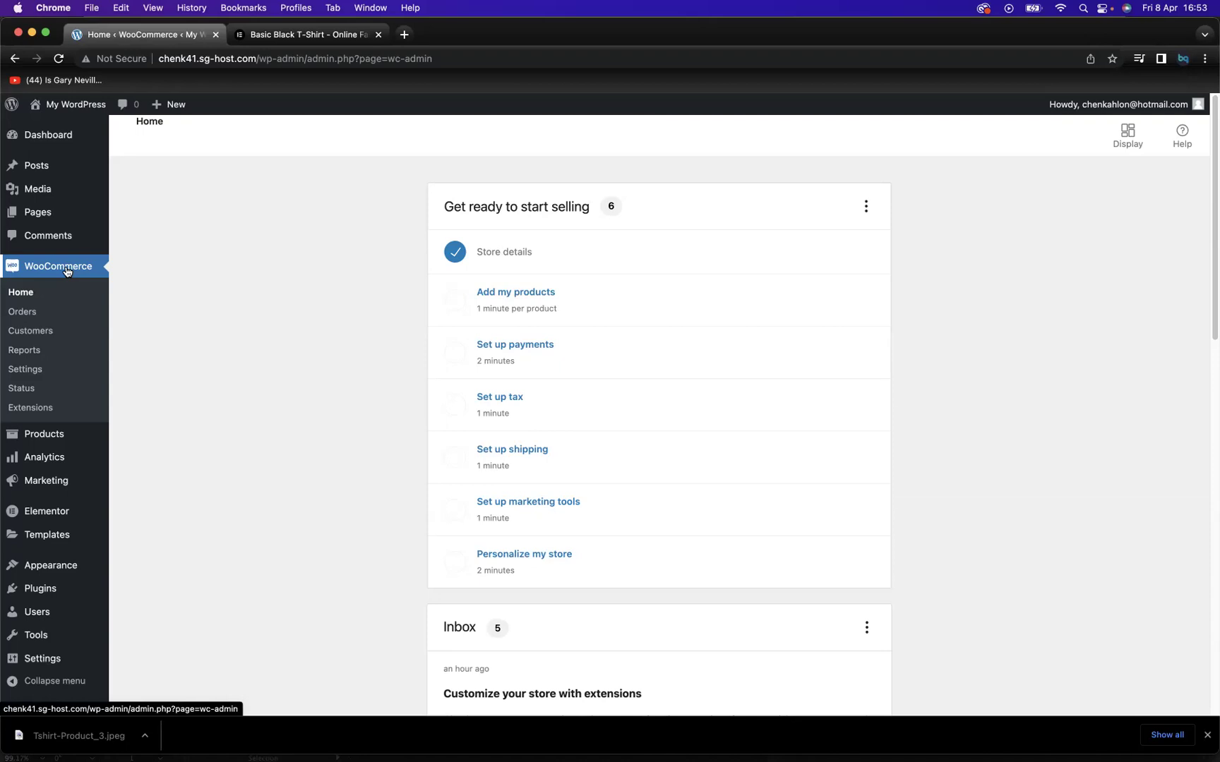
Step: Bring up the Products submenu from the WooCommerce Home dashboard
mouse_move(24, 443)
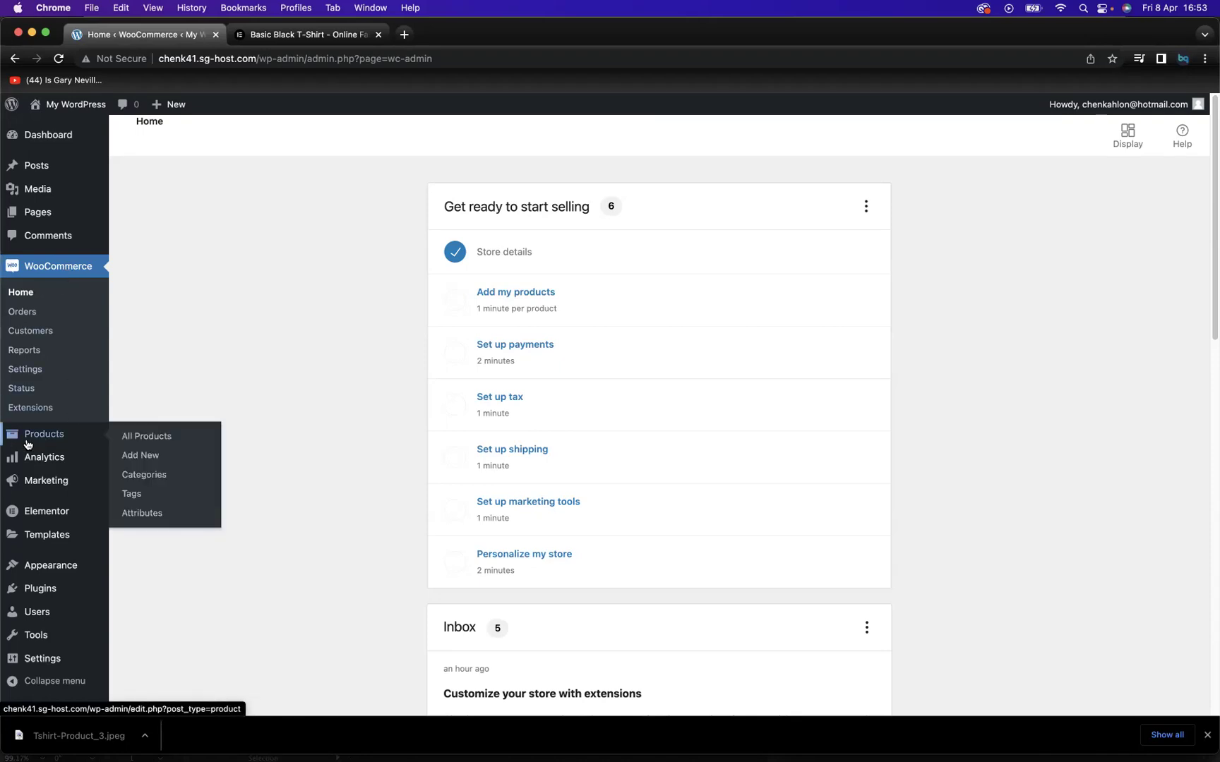
Step: Start a new product and look over the demo's Basic Black T-Shirt page for reference
left_click(148, 460)
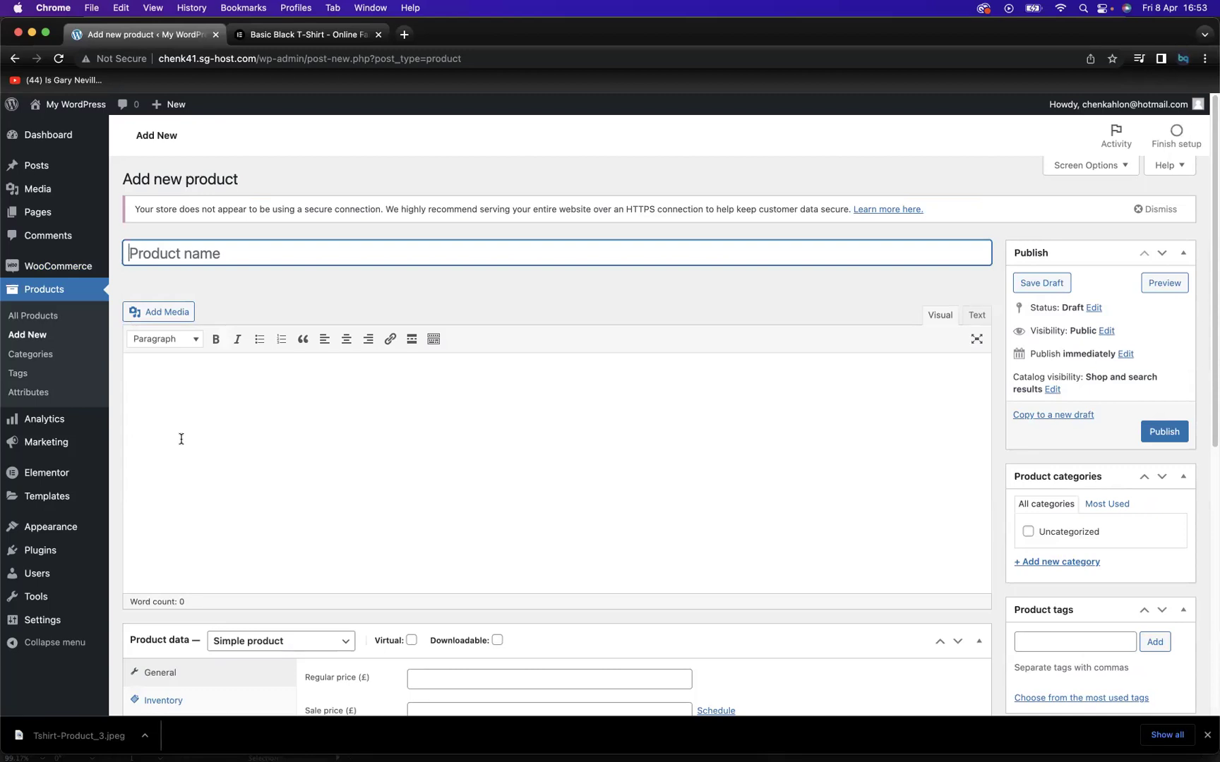
left_click(307, 33)
scroll(650, 355, "up", 6)
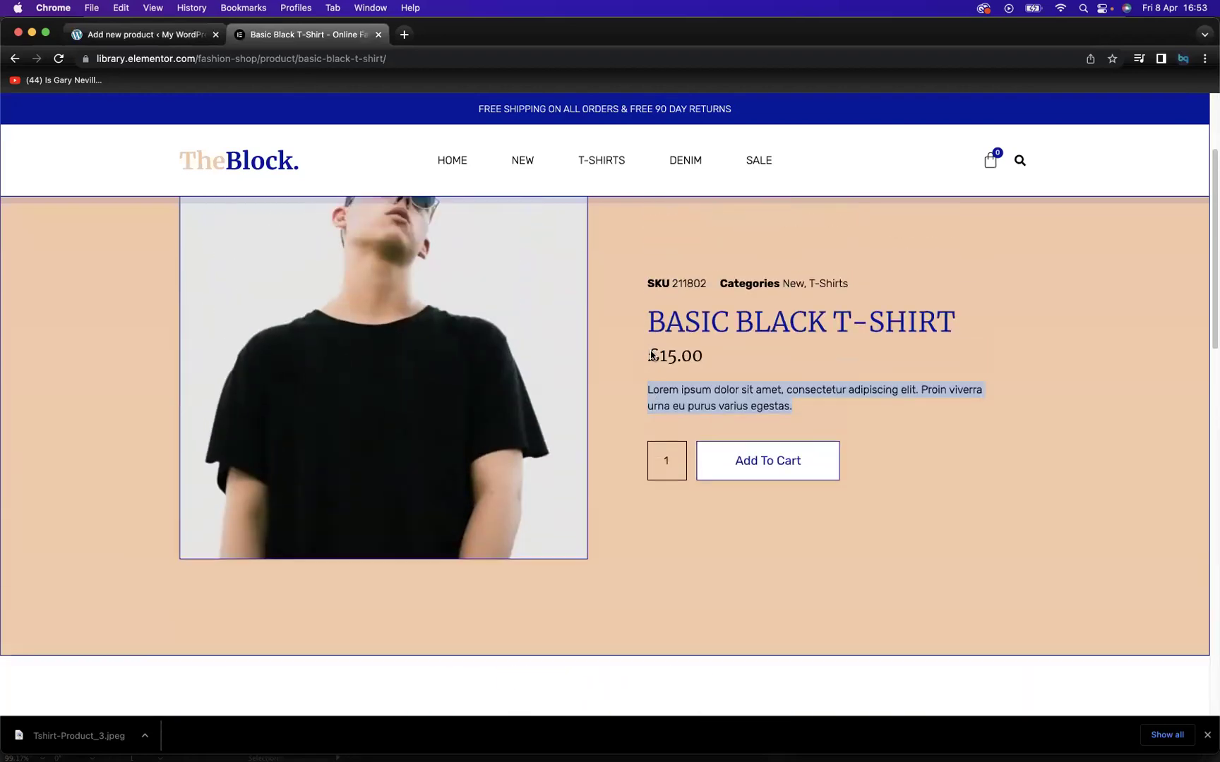
scroll(651, 355, "down", 1)
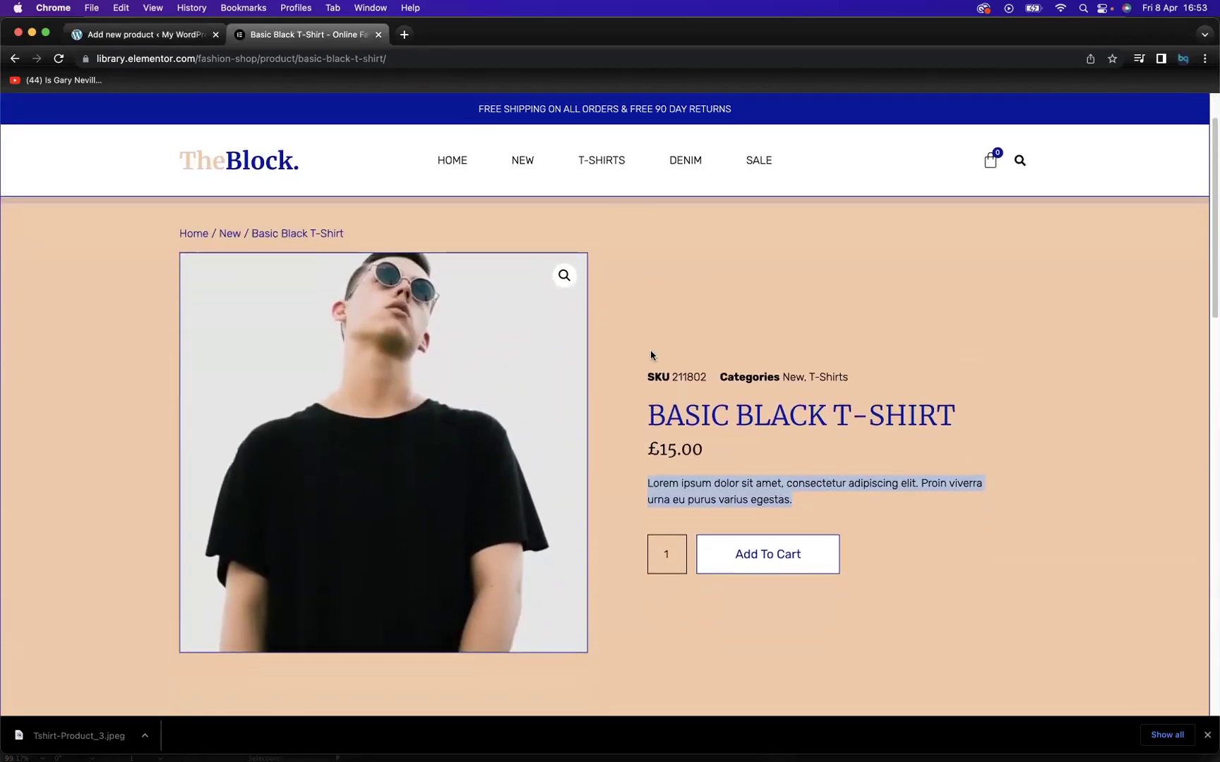
scroll(651, 355, "up", 1)
scroll(650, 355, "down", 3)
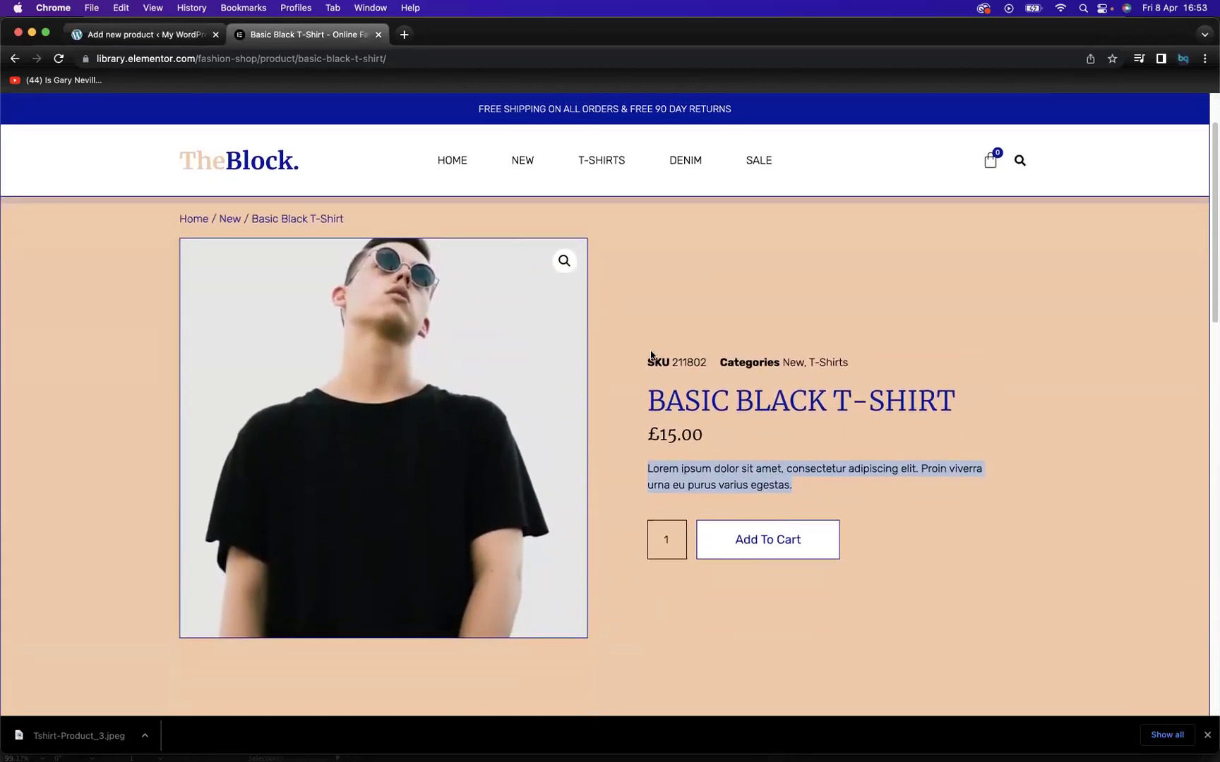
scroll(397, 250, "up", 3)
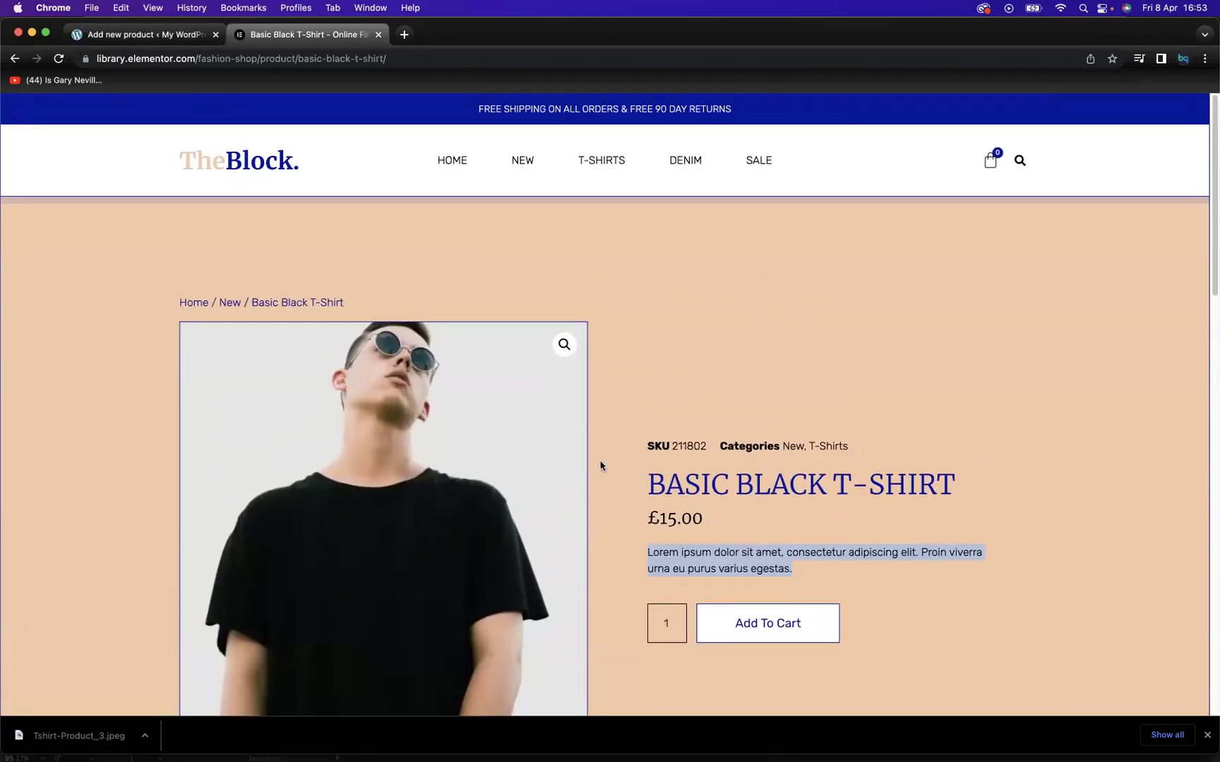
scroll(603, 454, "down", 1)
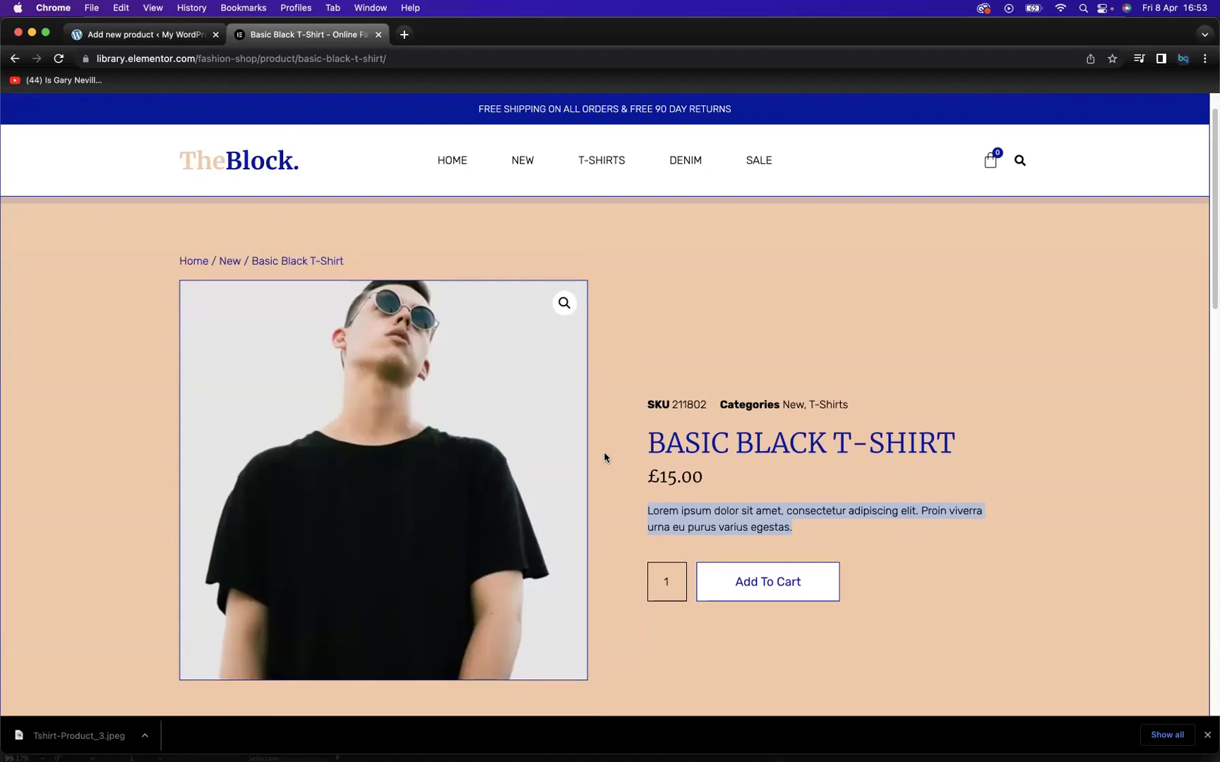
Step: Copy the demo title 'BASIC BLACK T-SHIRT' into the Product name field
left_click(112, 36)
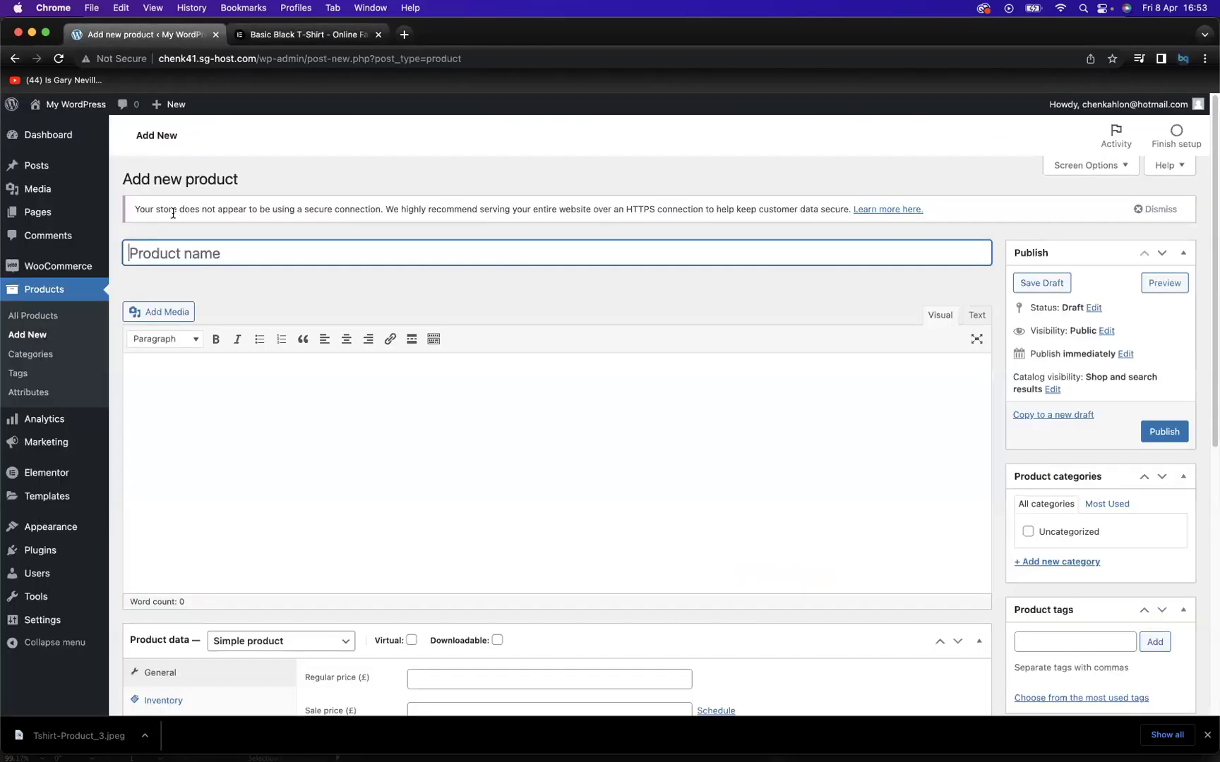
left_click(303, 31)
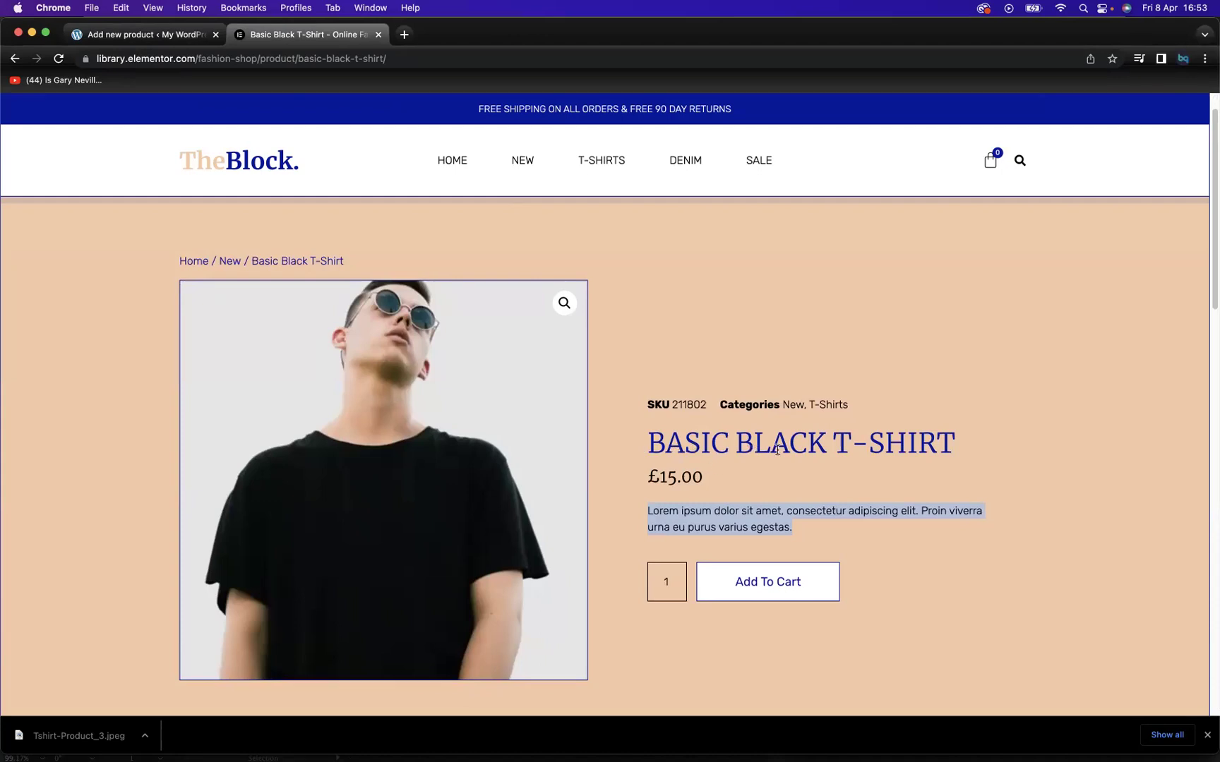
left_click_drag(952, 441, 677, 453)
key("super+c")
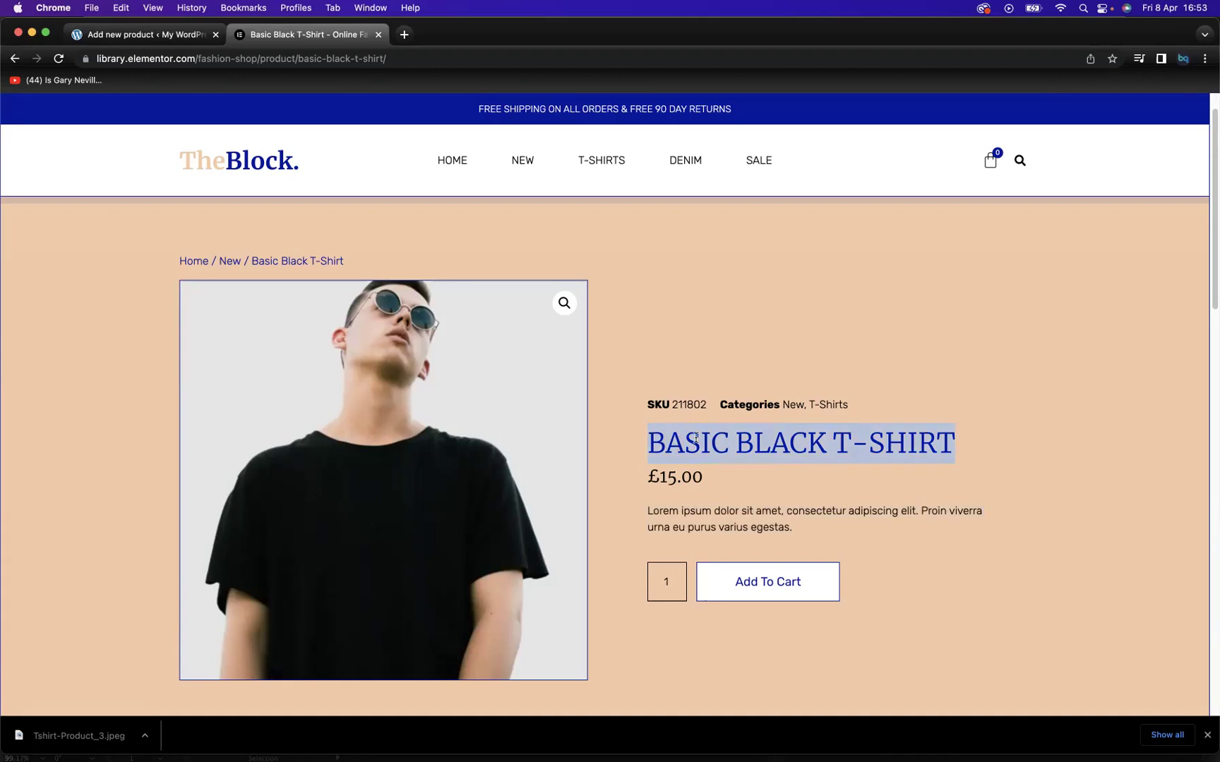
left_click(152, 35)
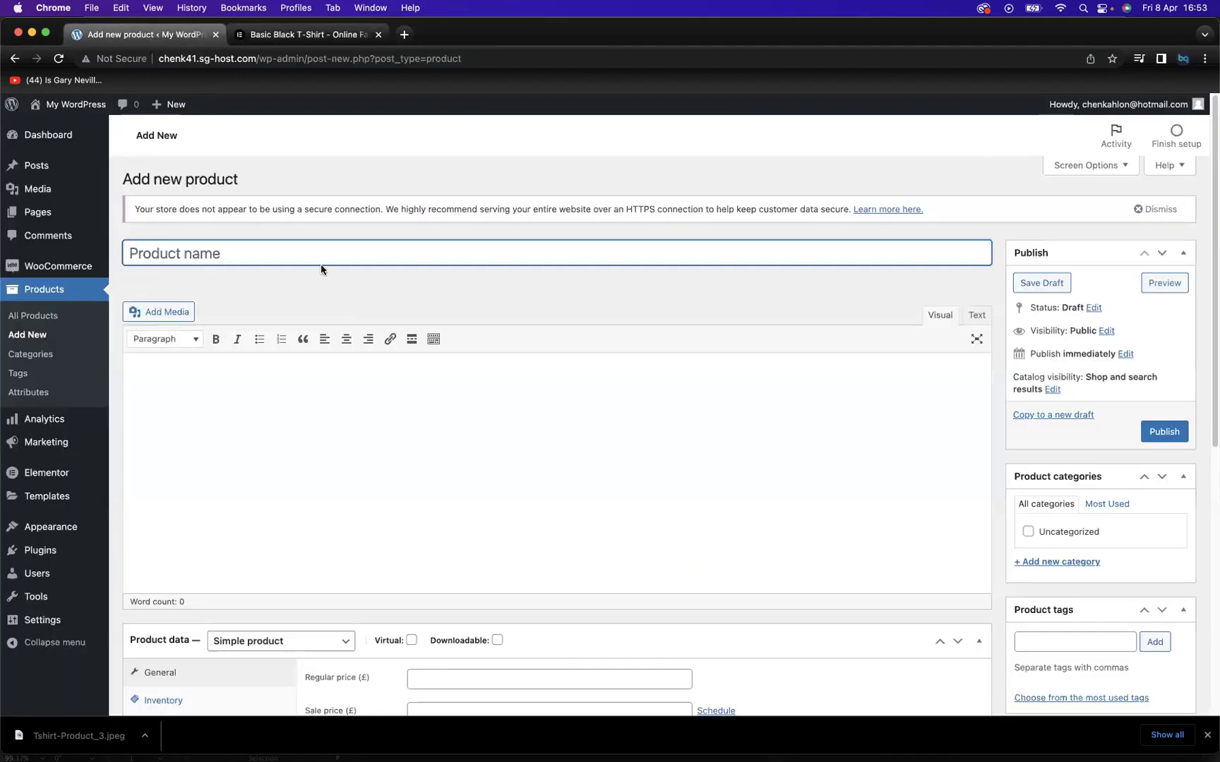
key("super+v")
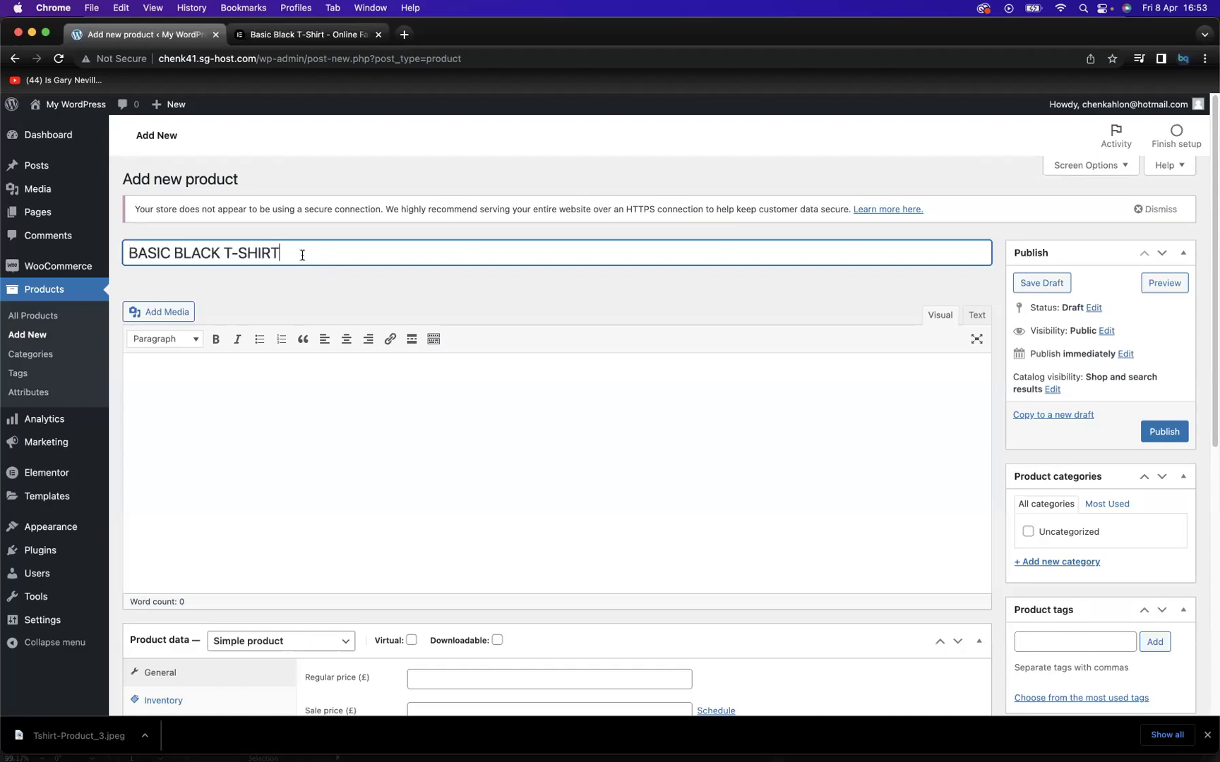
left_click(203, 377)
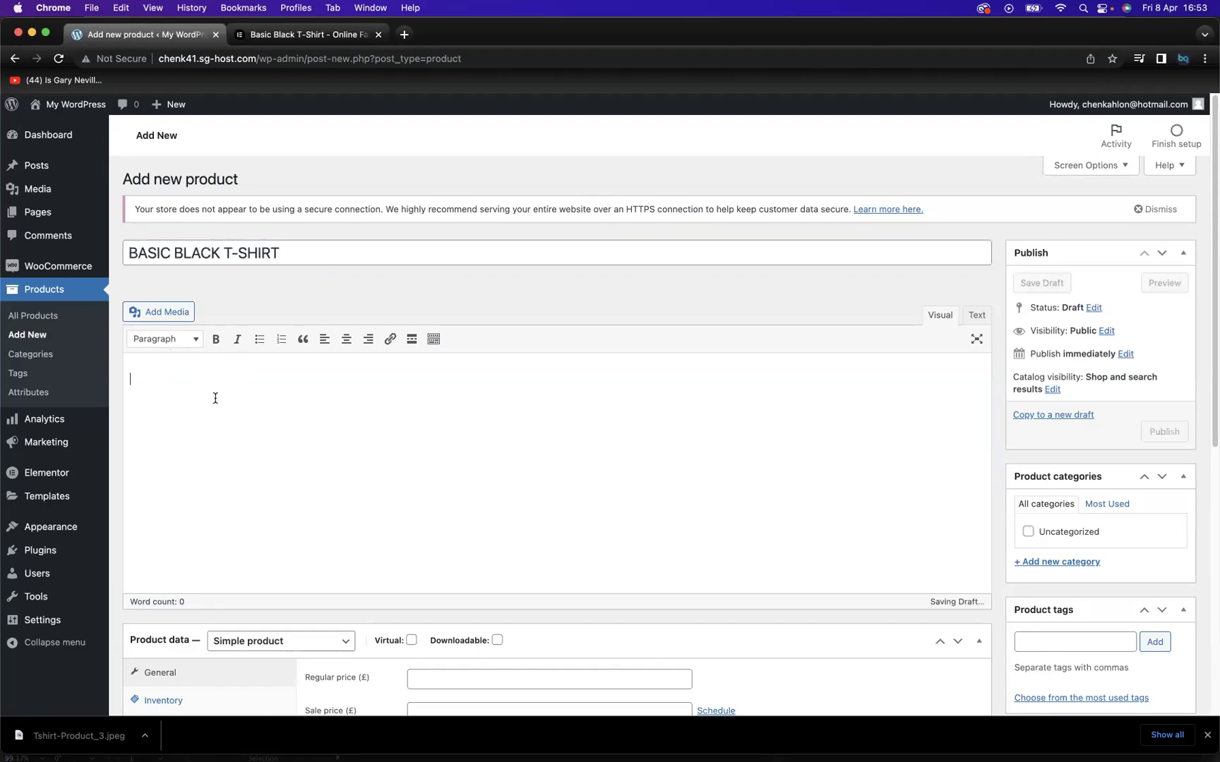
Step: Paste the demo's 15-word Lorem ipsum paragraph into the product description
left_click(307, 34)
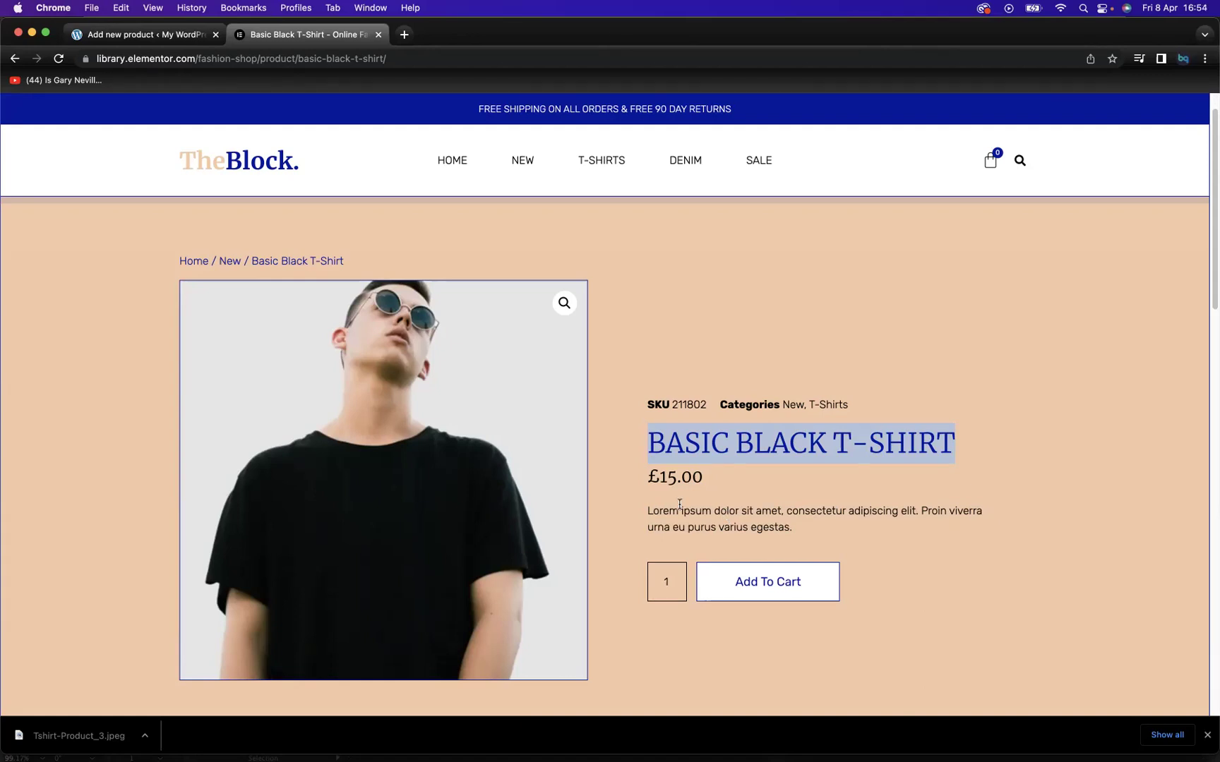
left_click_drag(648, 511, 847, 542)
key("super+c")
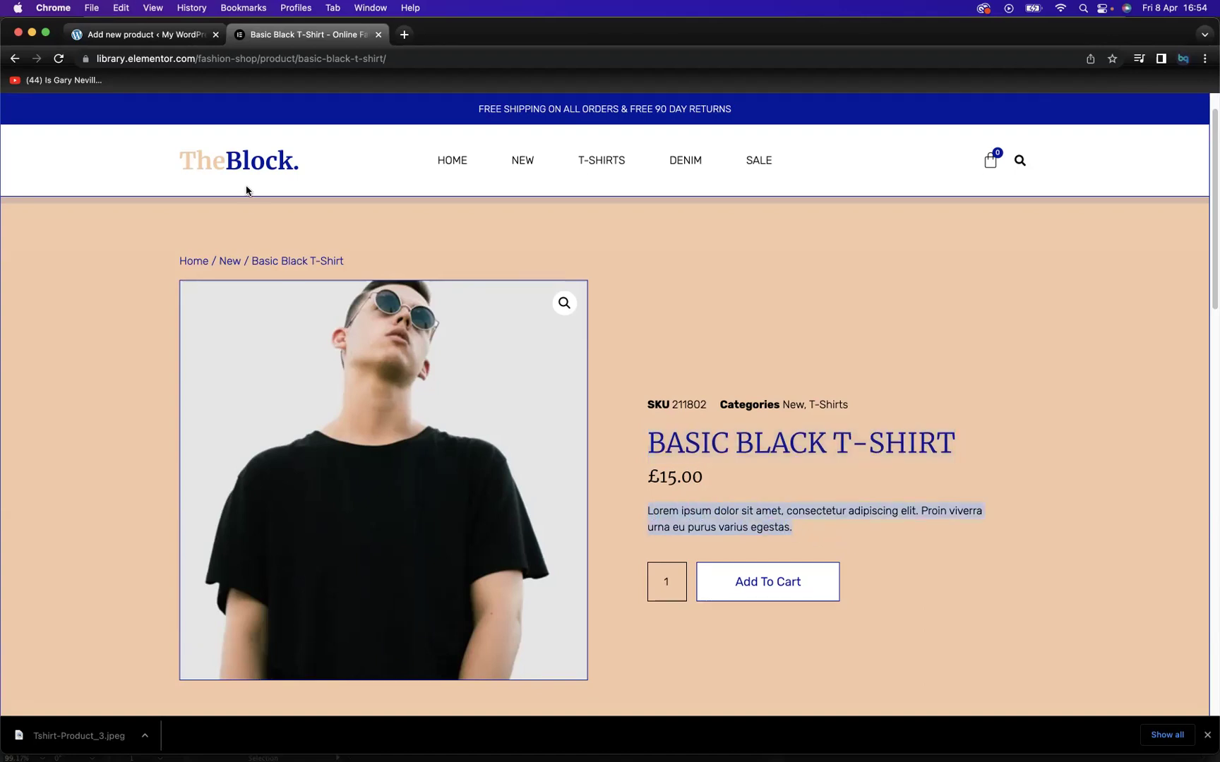
left_click(144, 33)
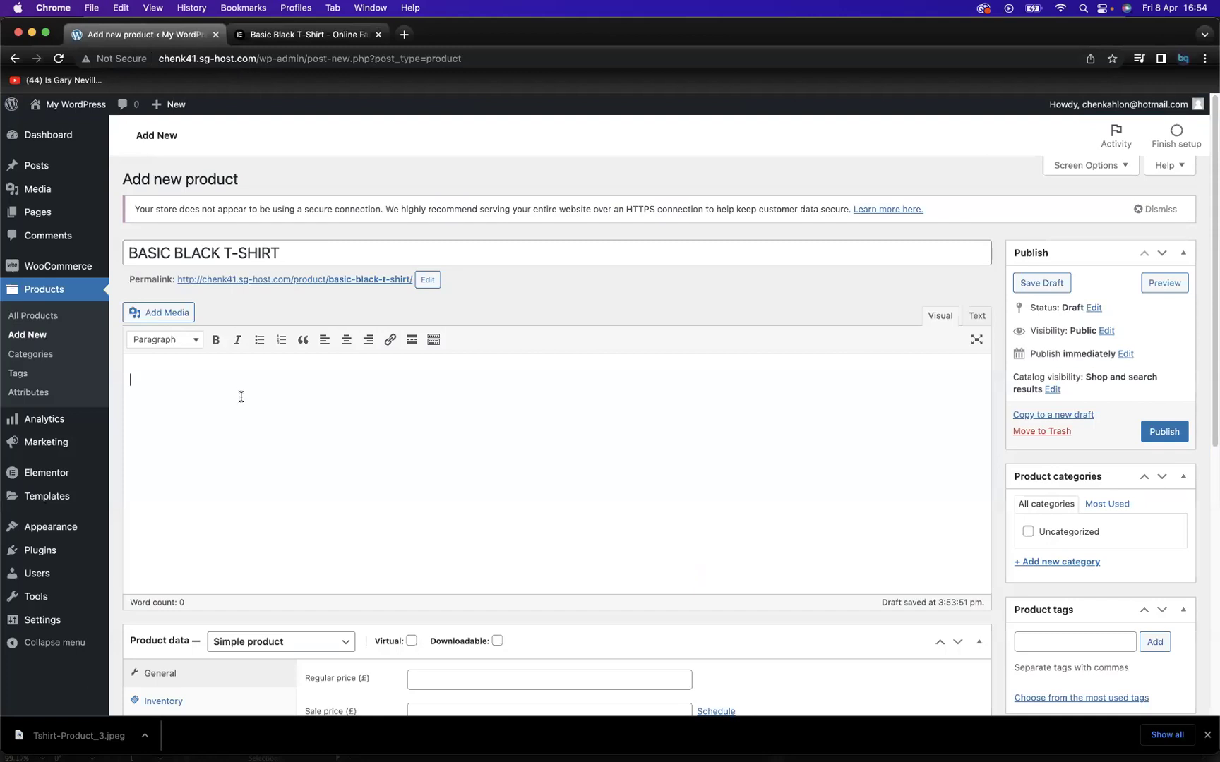
key("super+v")
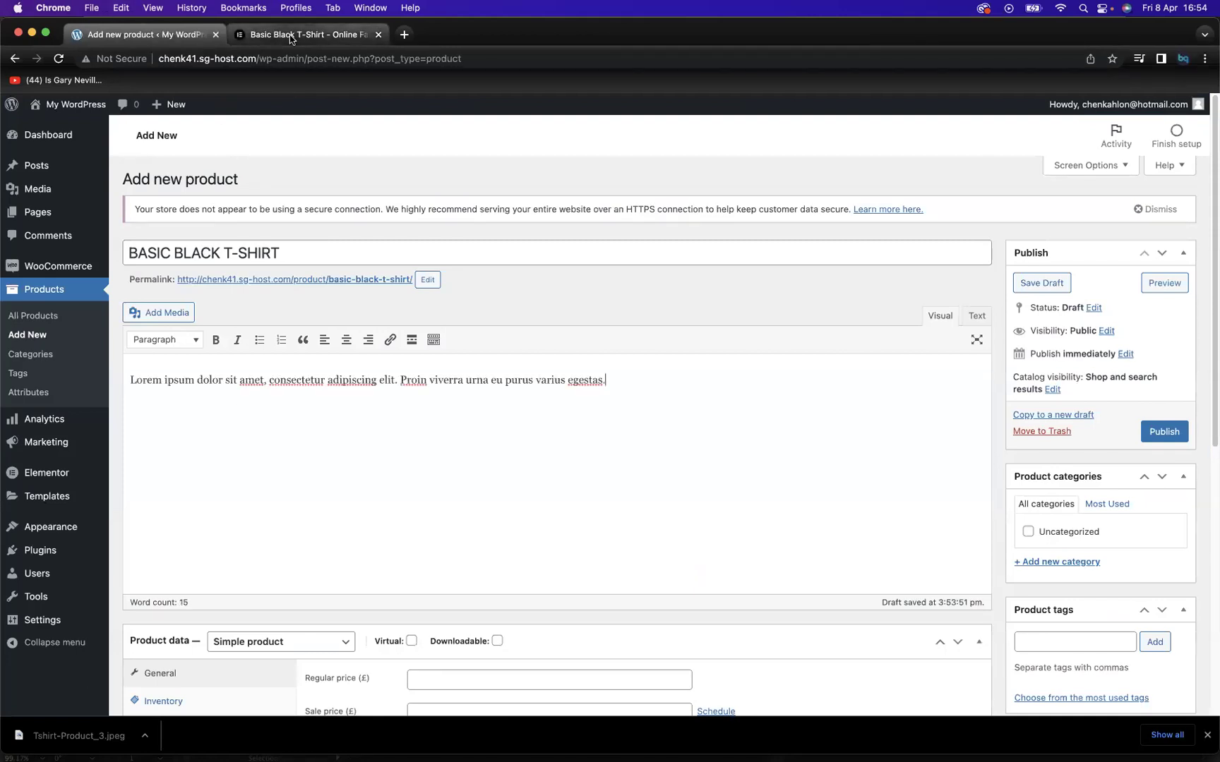
left_click(307, 34)
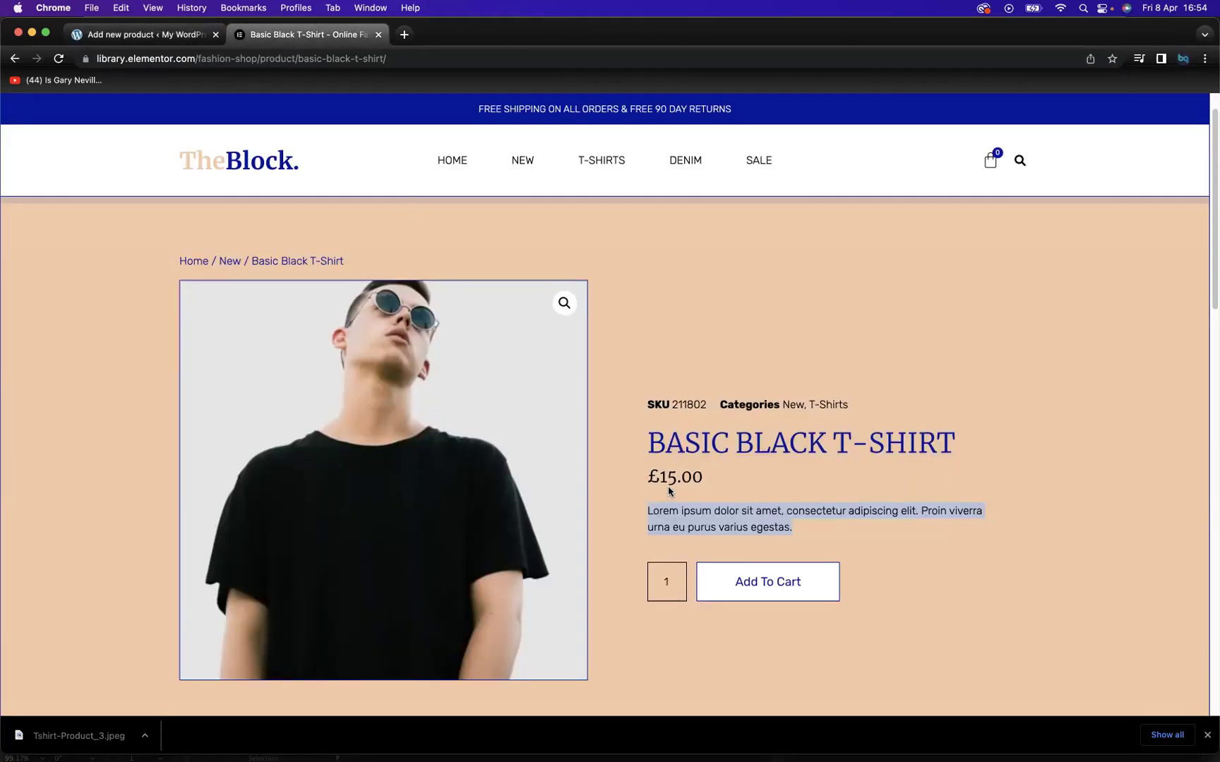
Step: Set the regular price to £15 and the sale price to £10, with no sale schedule
left_click(121, 35)
scroll(428, 469, "down", 2)
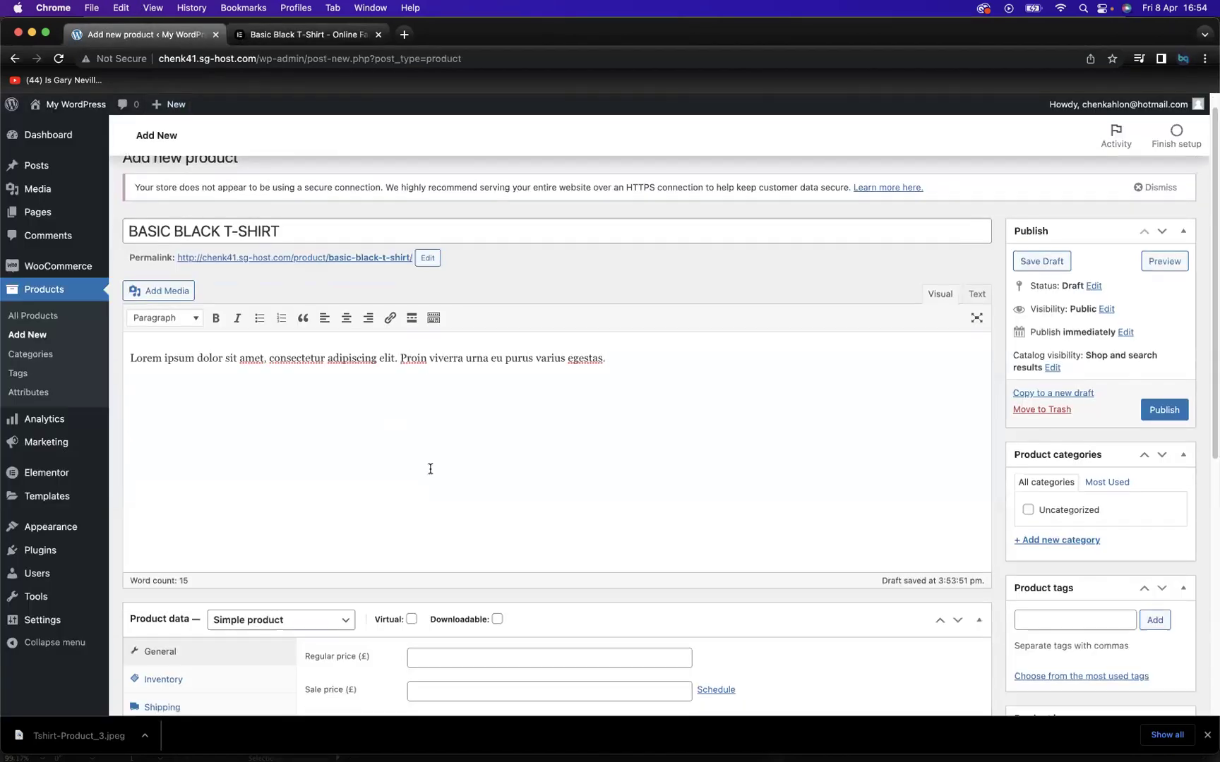
scroll(429, 468, "down", 5)
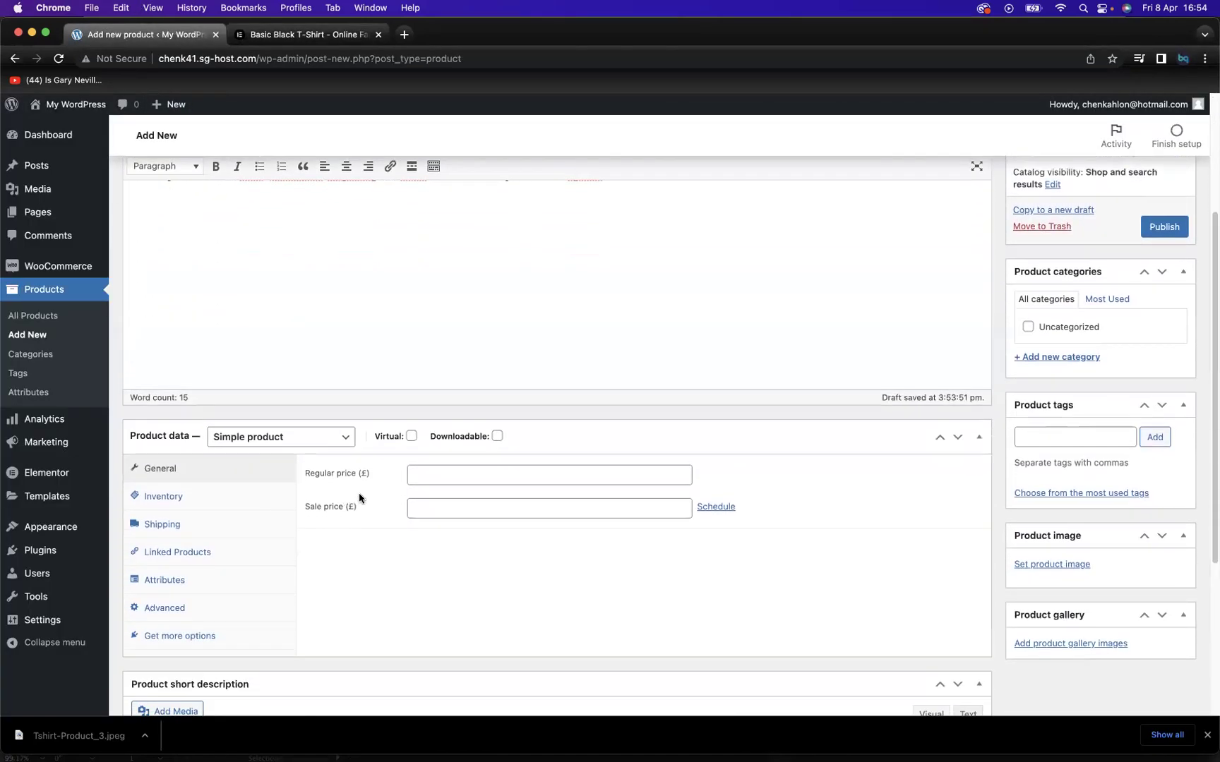
left_click(432, 477)
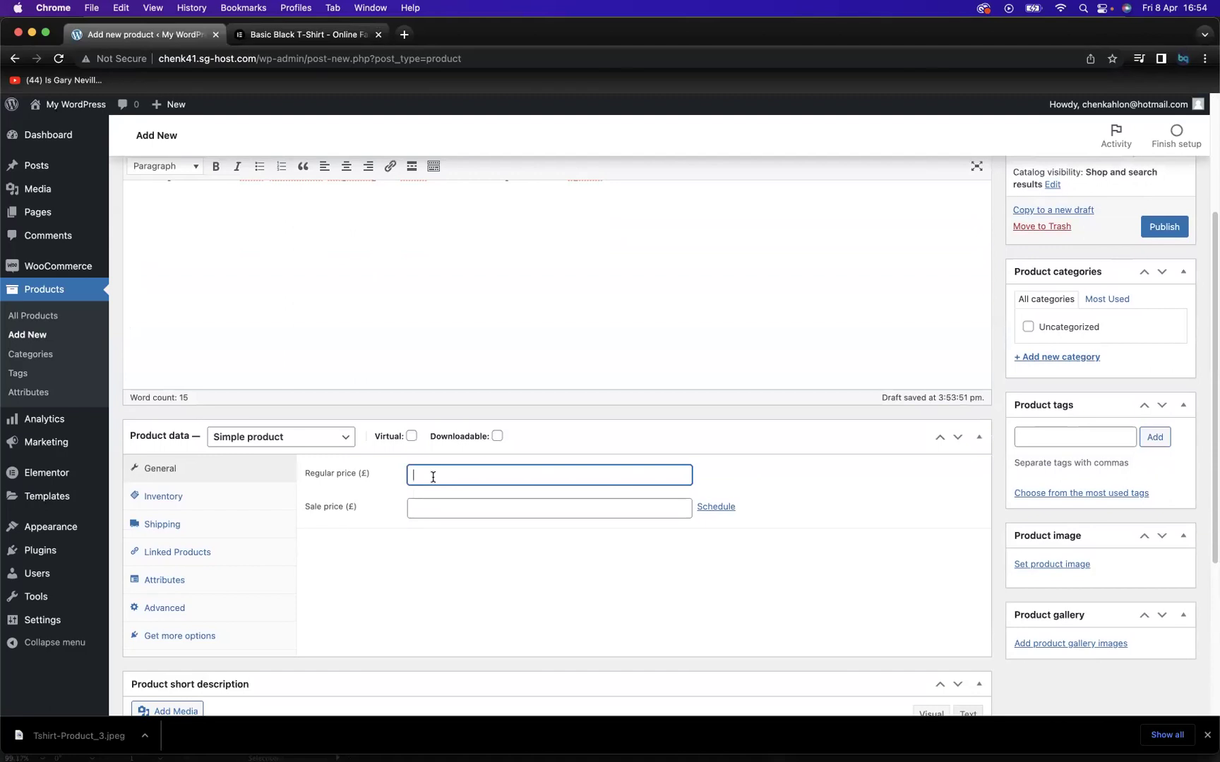
type("15")
left_click(432, 511)
type("1")
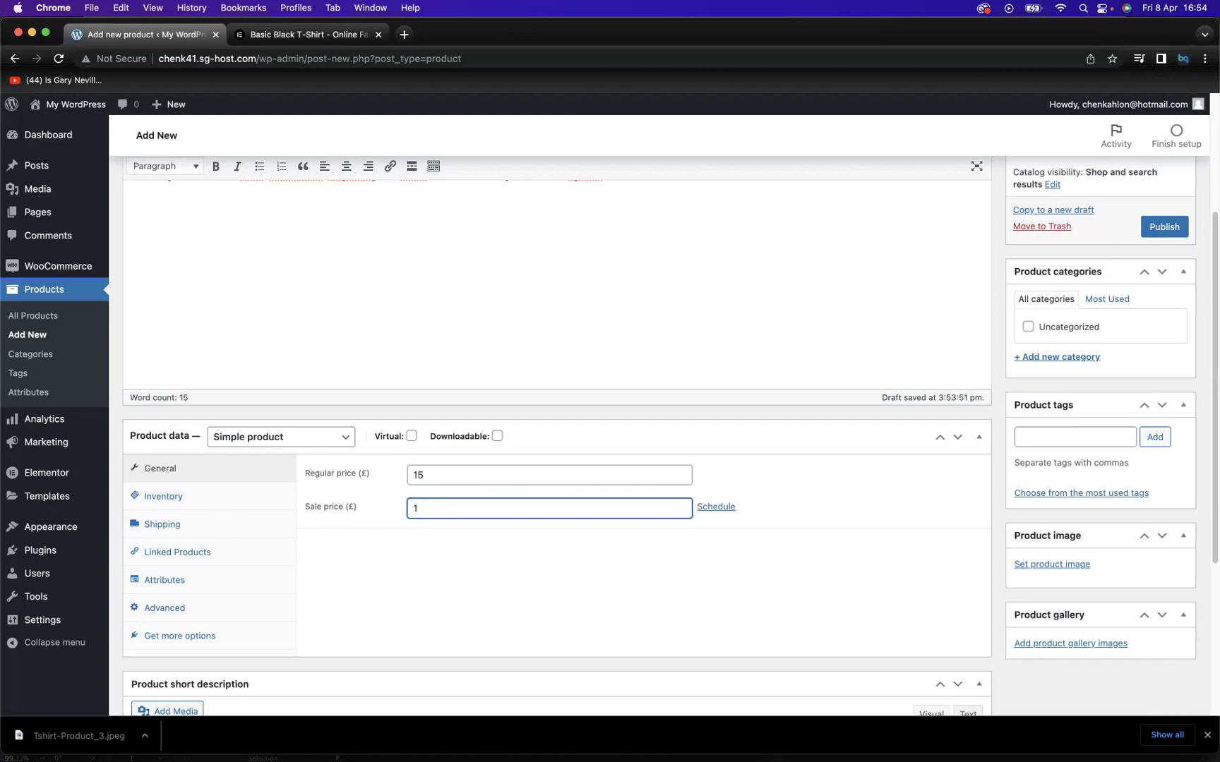
type("0")
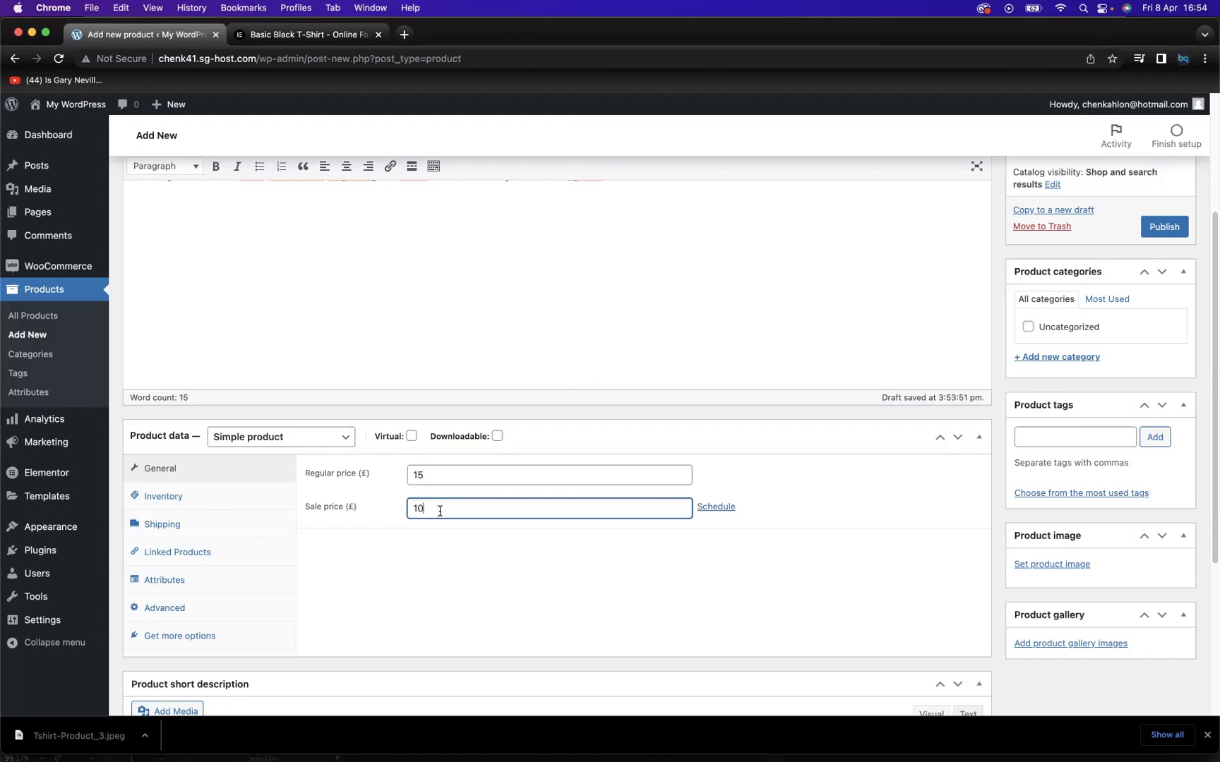
left_click(727, 509)
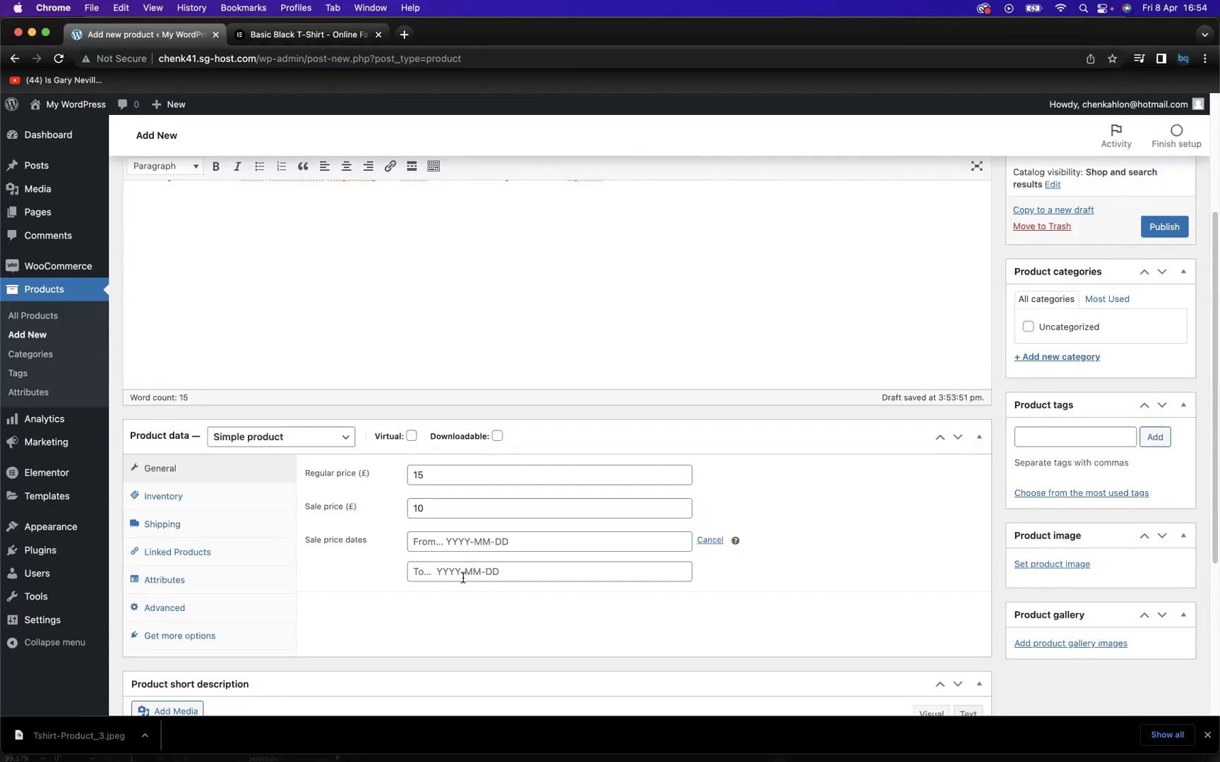
left_click(708, 542)
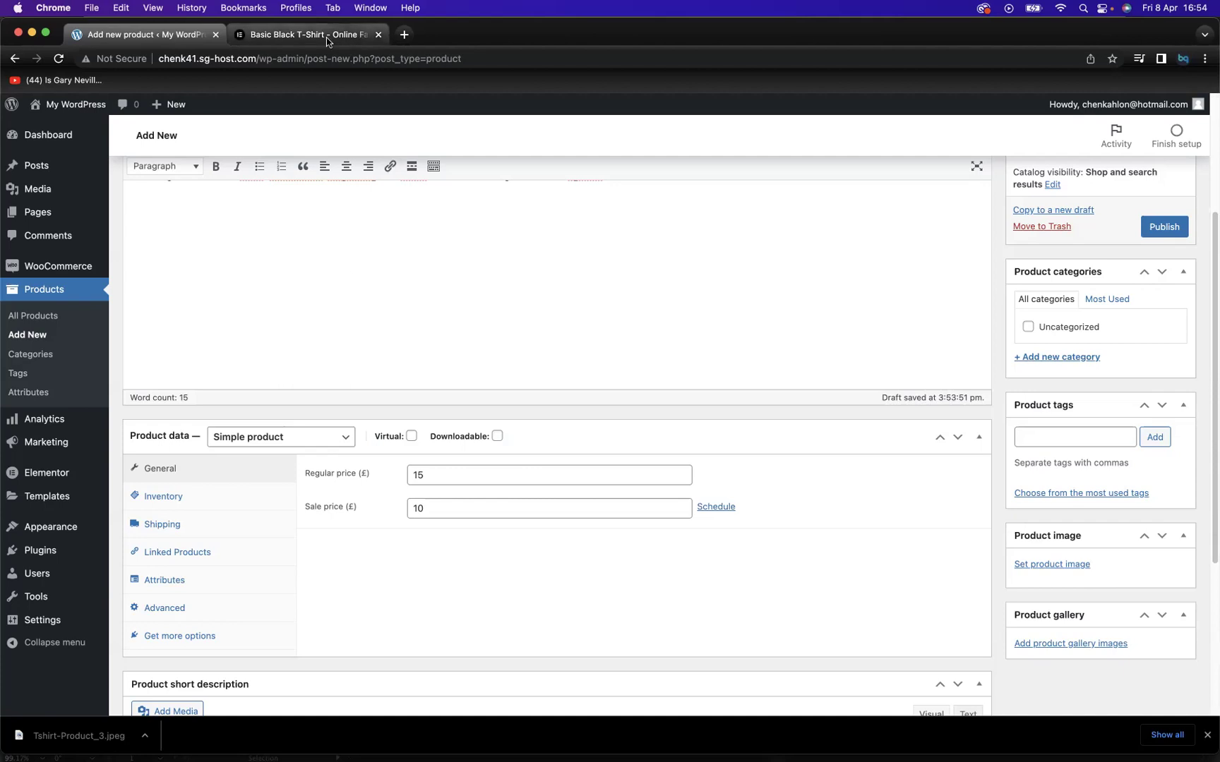
left_click(303, 34)
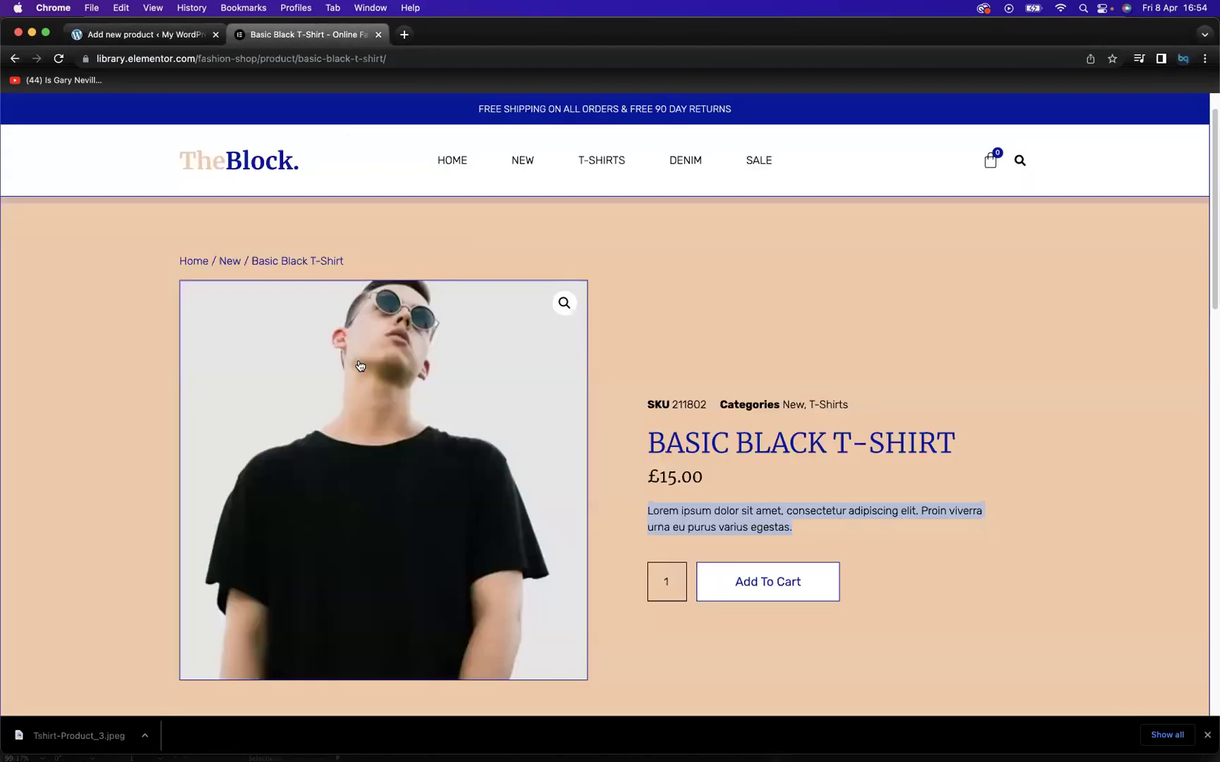
left_click(169, 35)
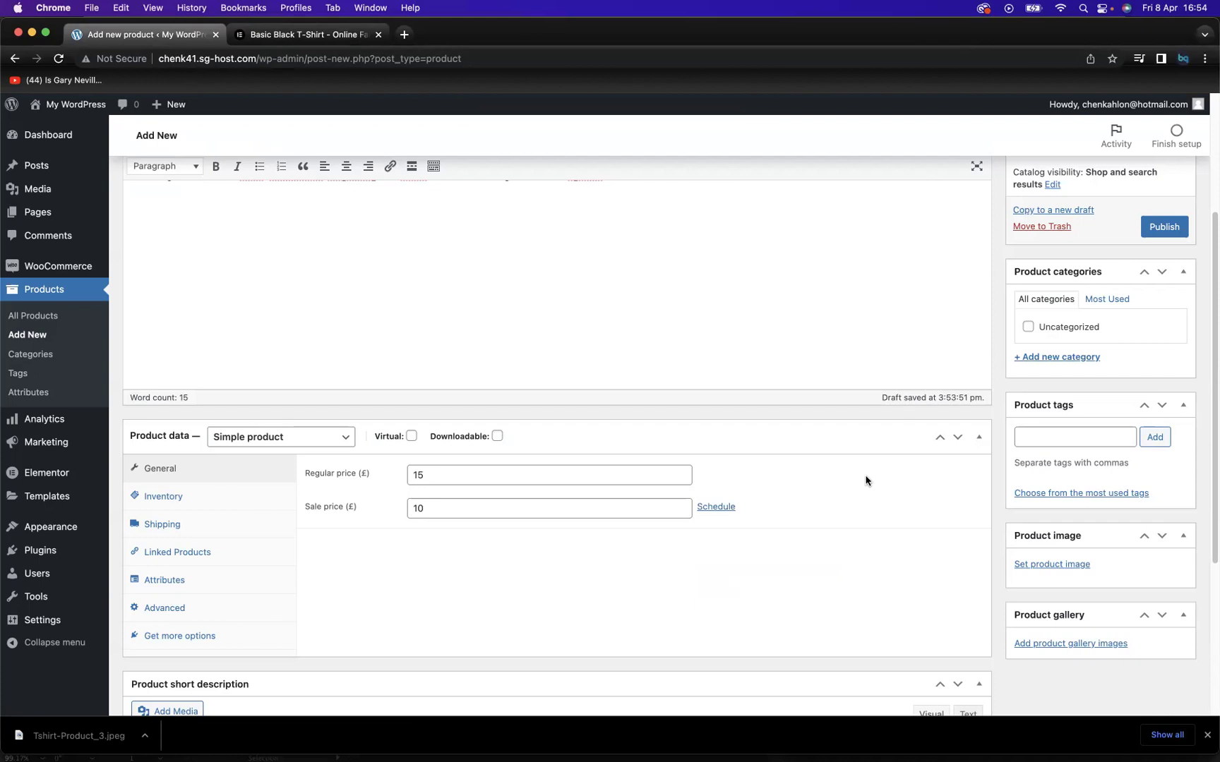
Step: Set Tshirt-Product_3.jpeg from the Media Library as the product image
left_click(1044, 564)
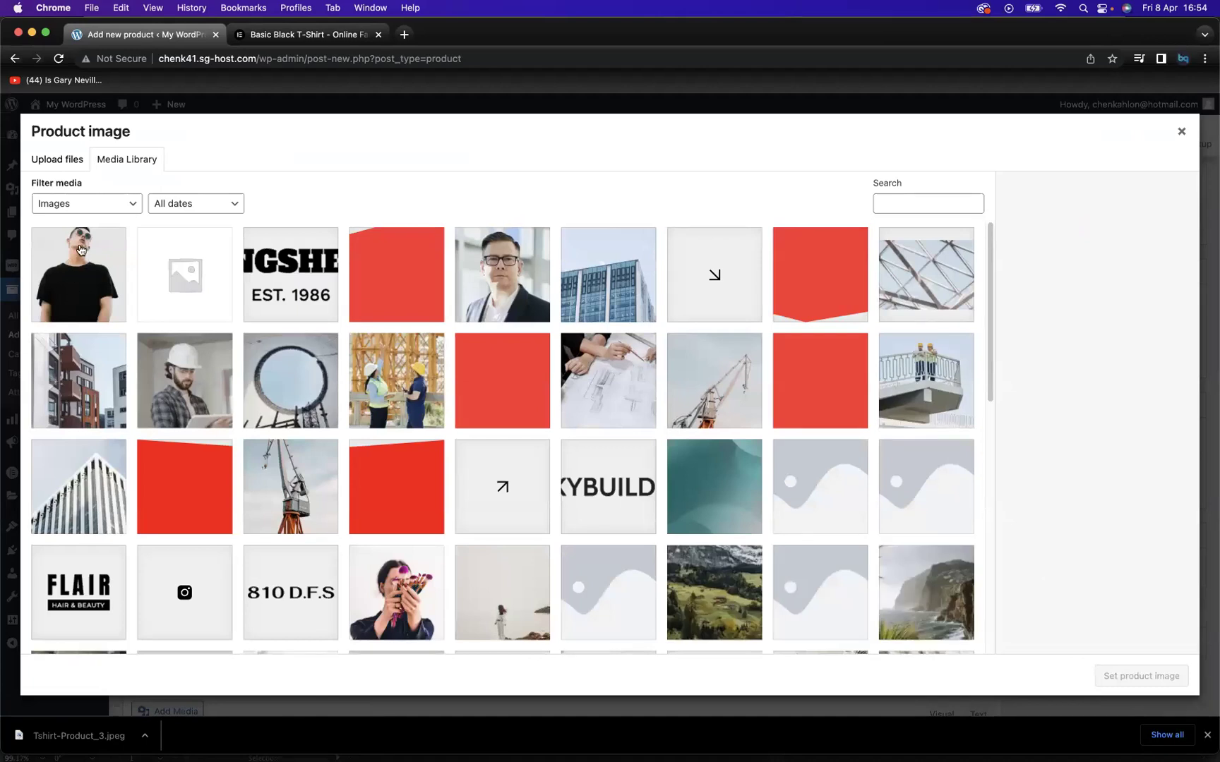
left_click(81, 249)
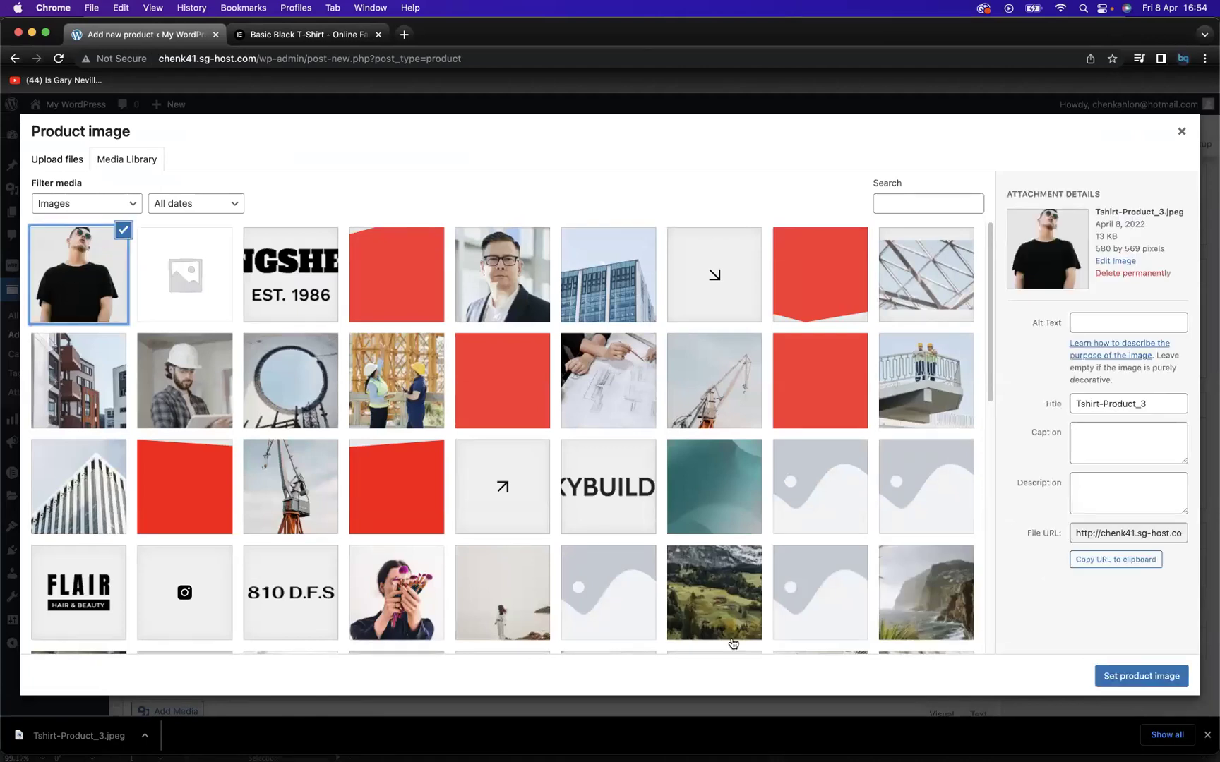
left_click(1137, 678)
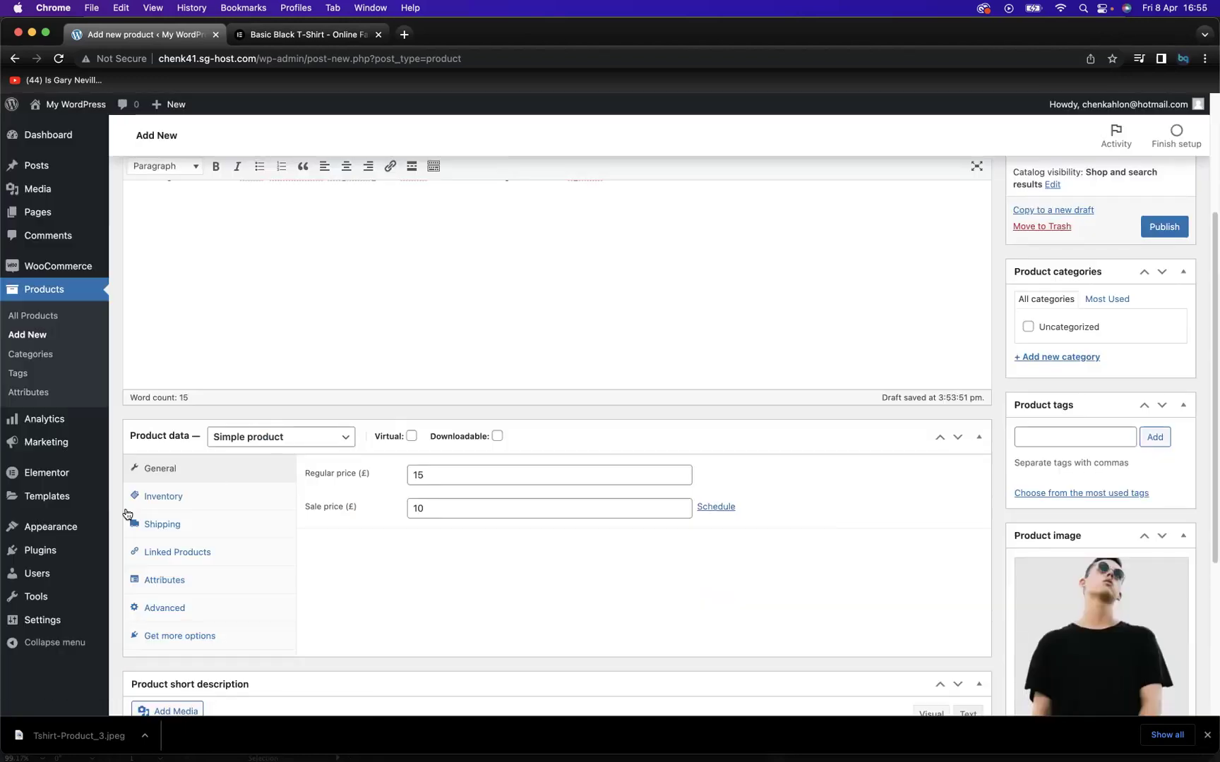
Step: Keep the stock status at In stock on the Inventory tab
left_click(175, 502)
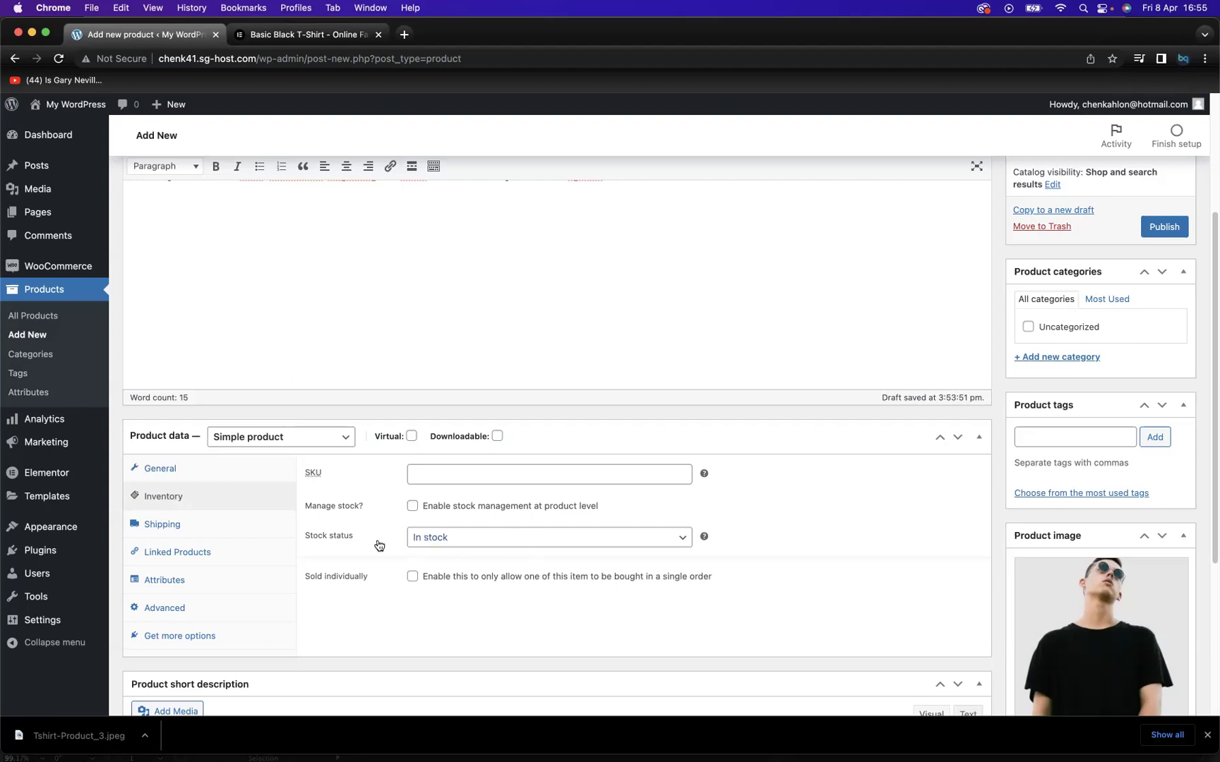
left_click(683, 540)
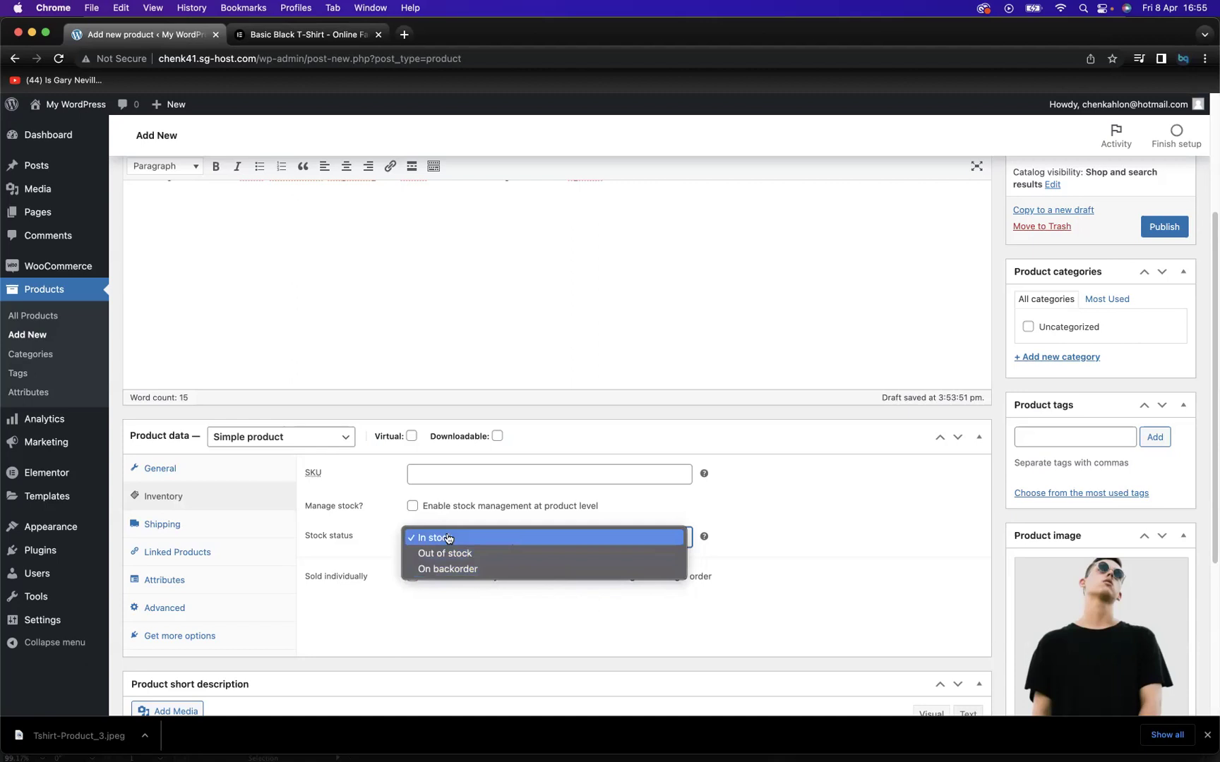
left_click(469, 539)
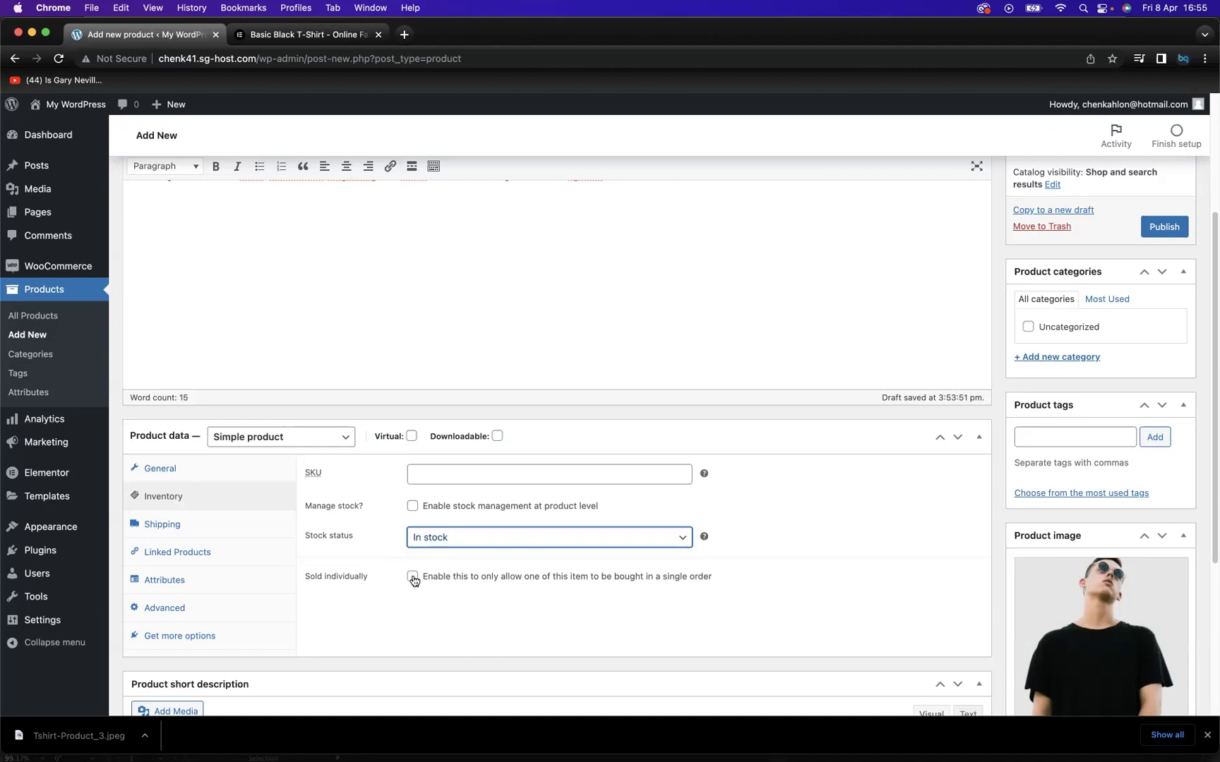
Step: Enter 12 kg as the product weight on the Shipping tab
left_click(199, 524)
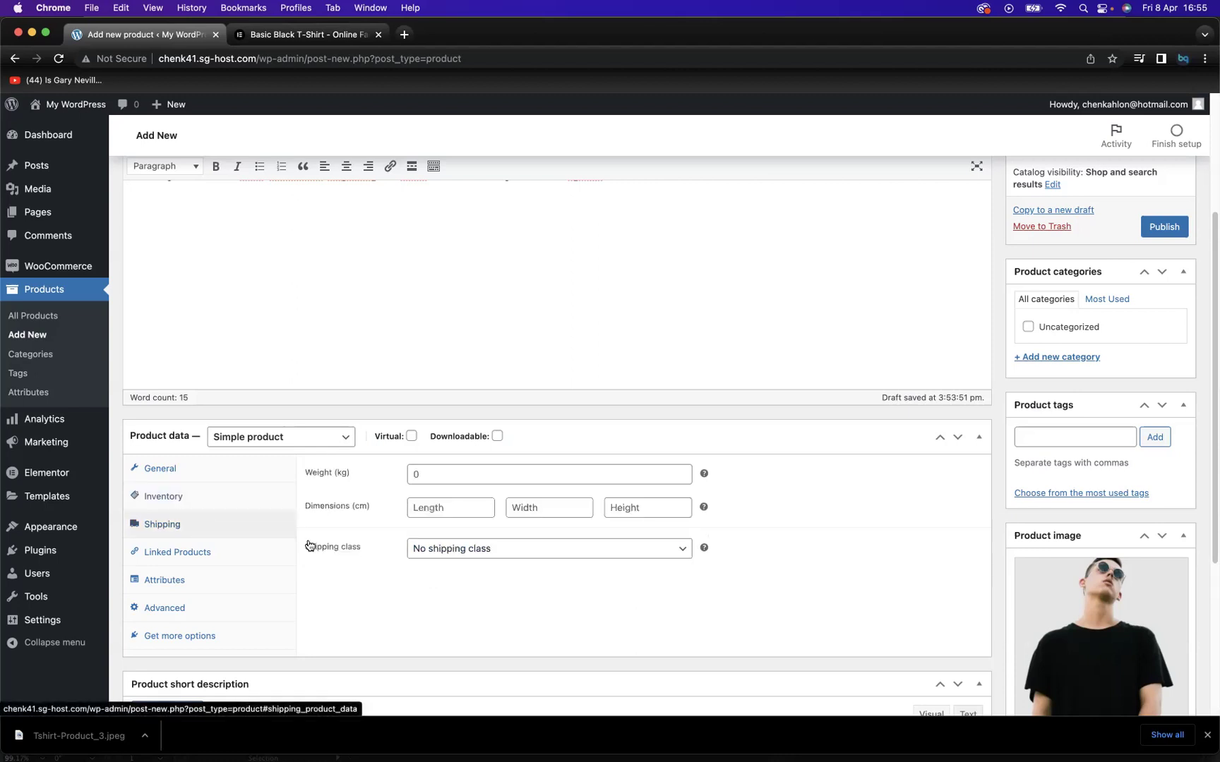
mouse_move(703, 479)
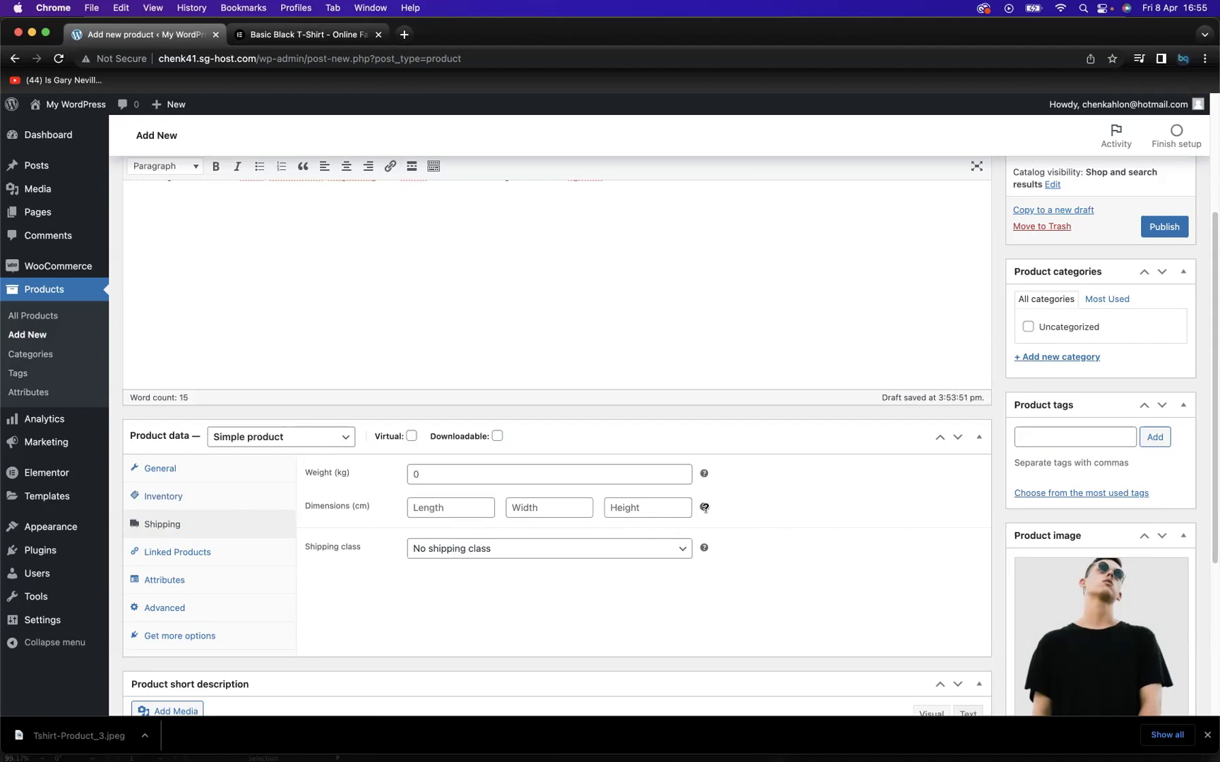
mouse_move(704, 508)
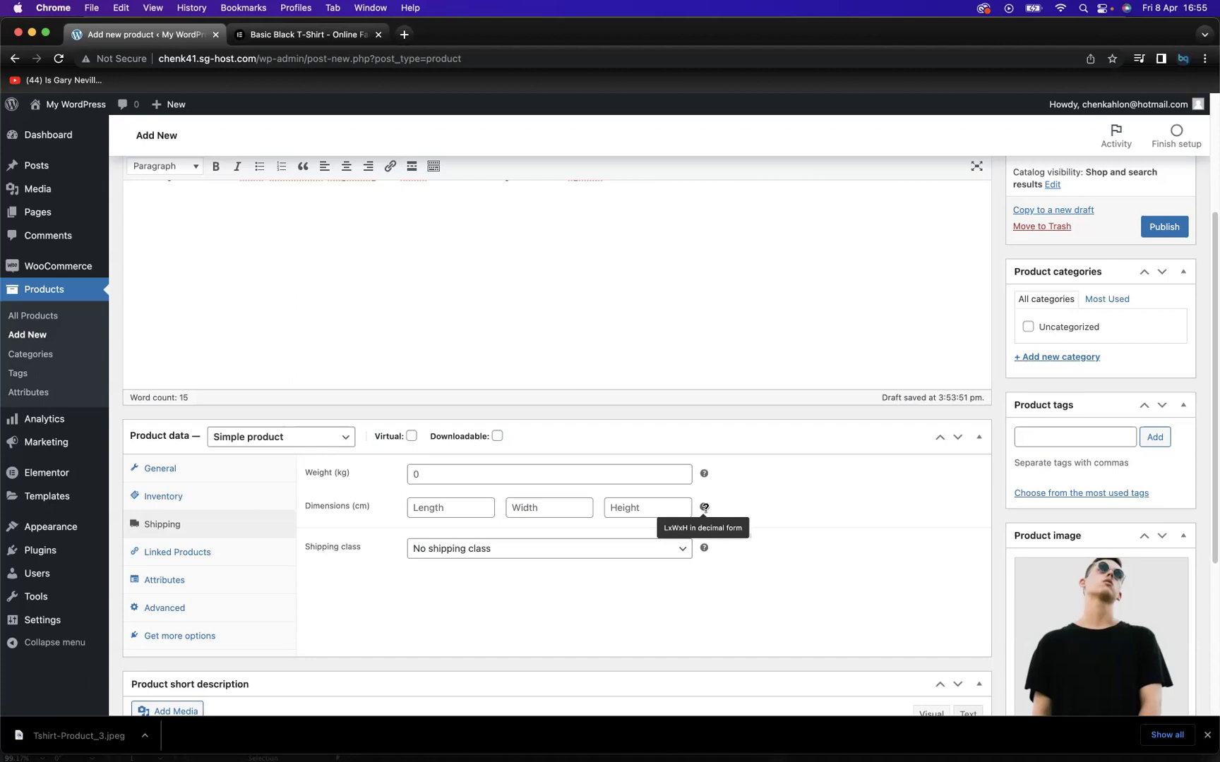
mouse_move(704, 550)
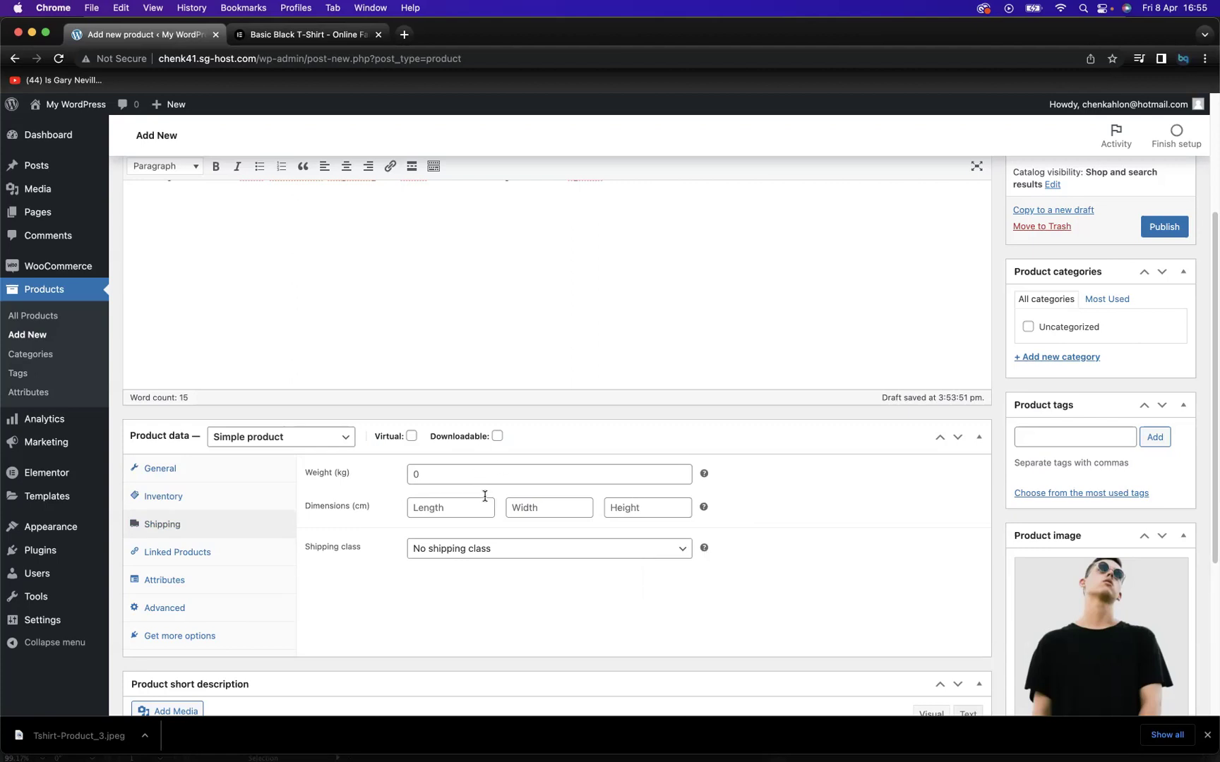
left_click(454, 477)
type("12")
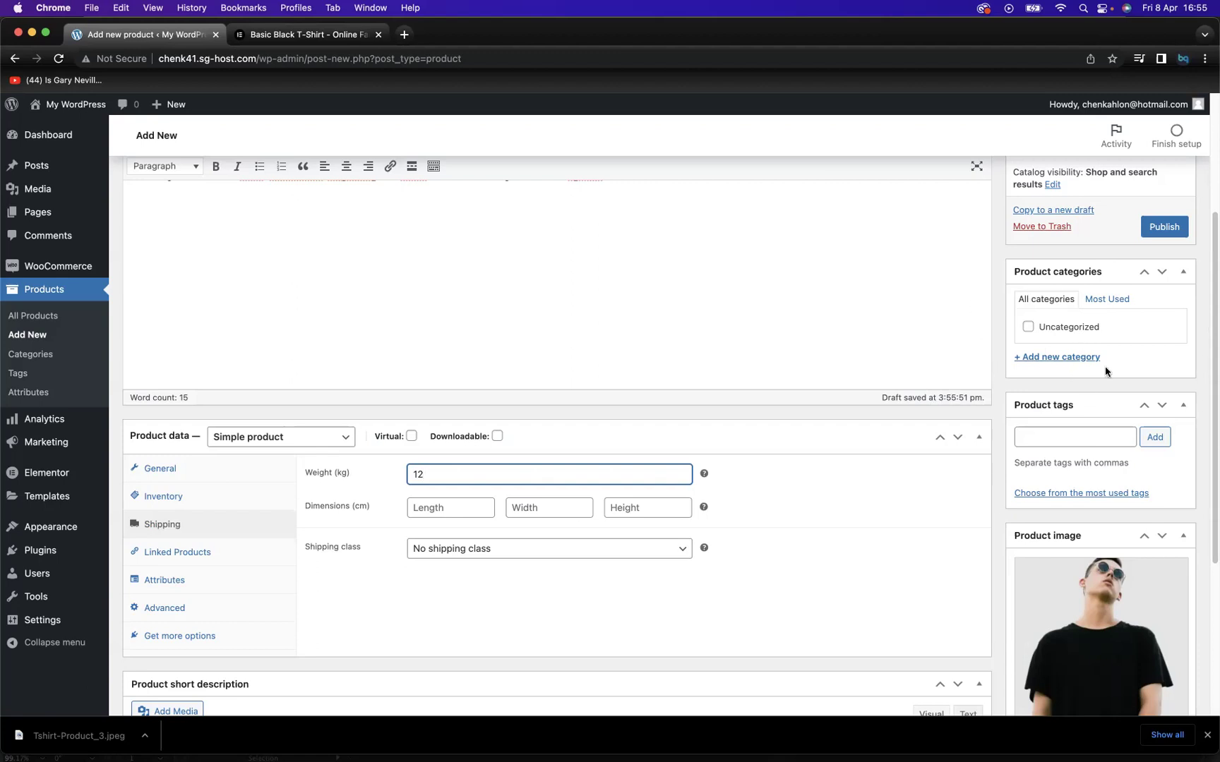
scroll(774, 332, "up", 5)
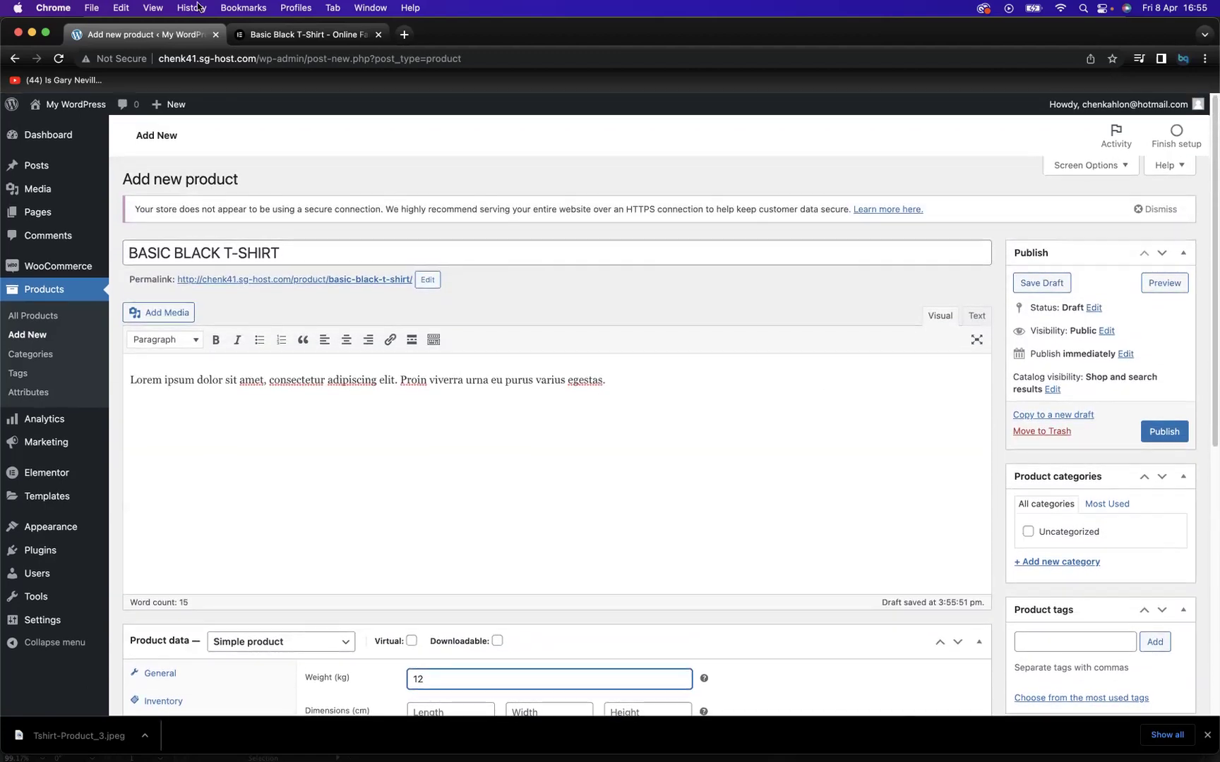
left_click(290, 36)
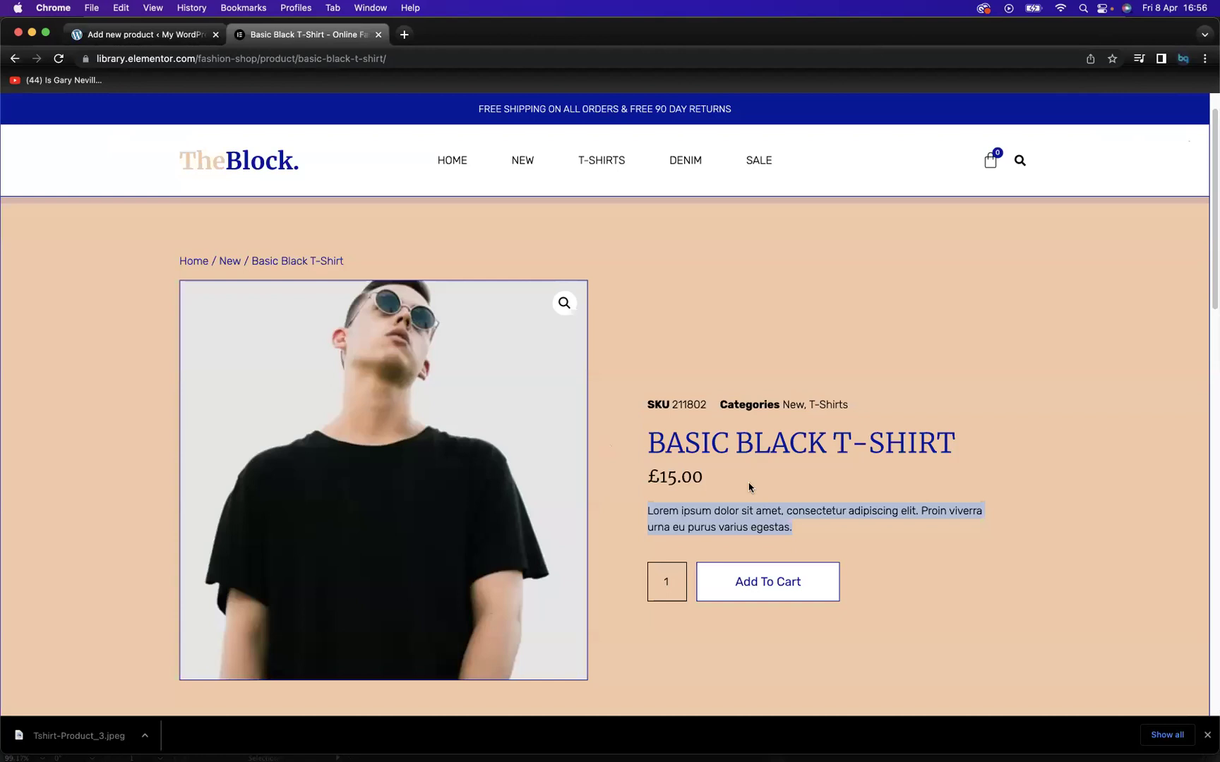
left_click(830, 409)
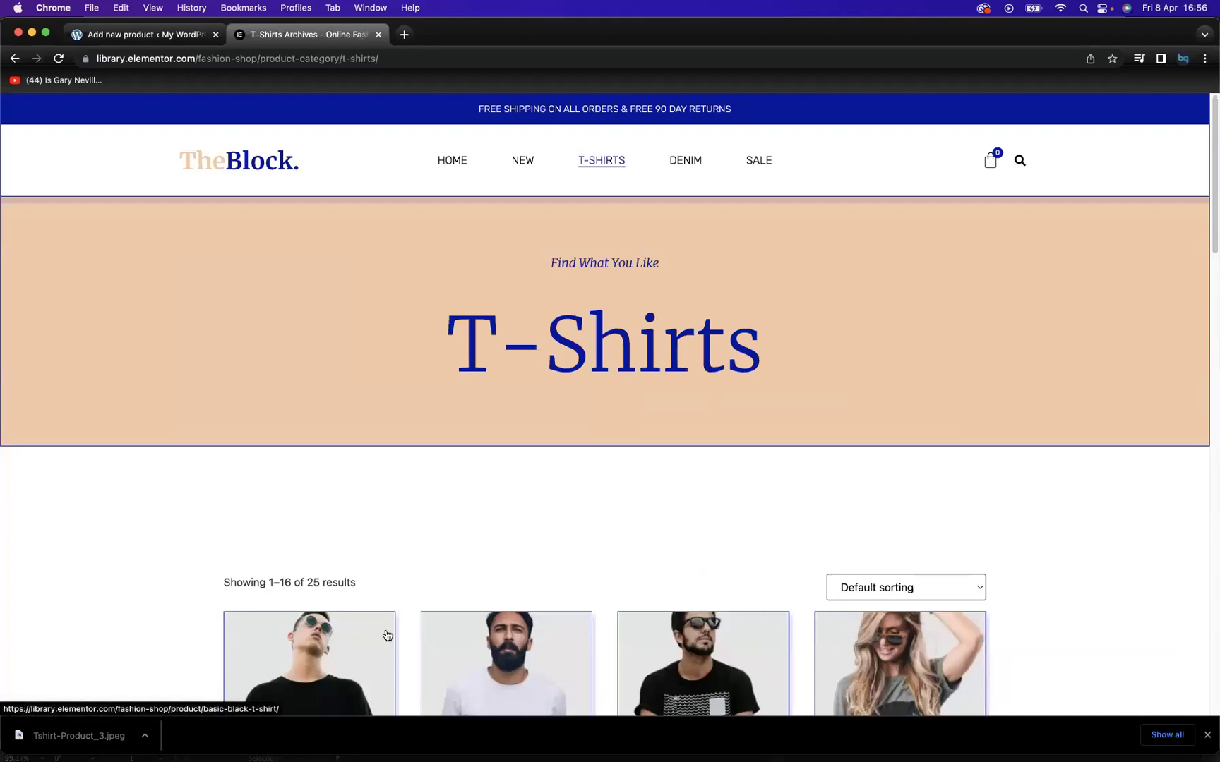
scroll(387, 636, "down", 3)
scroll(387, 635, "down", 3)
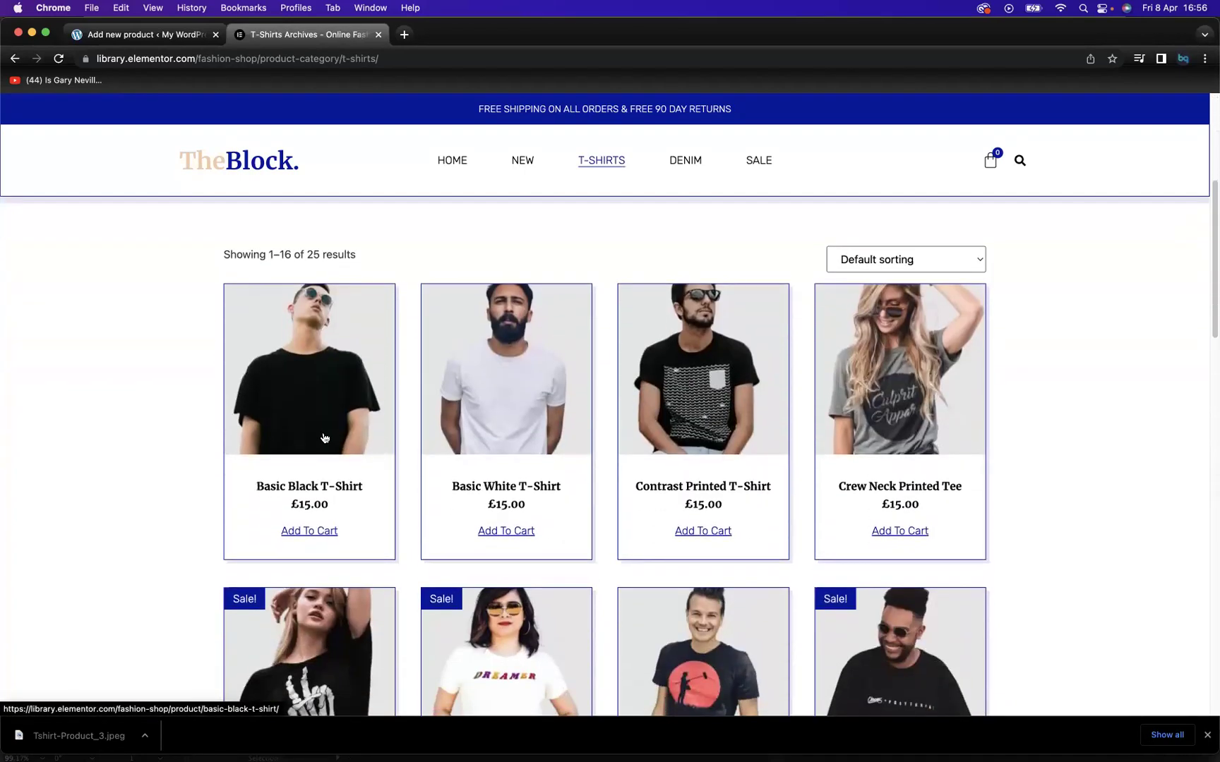
left_click(324, 438)
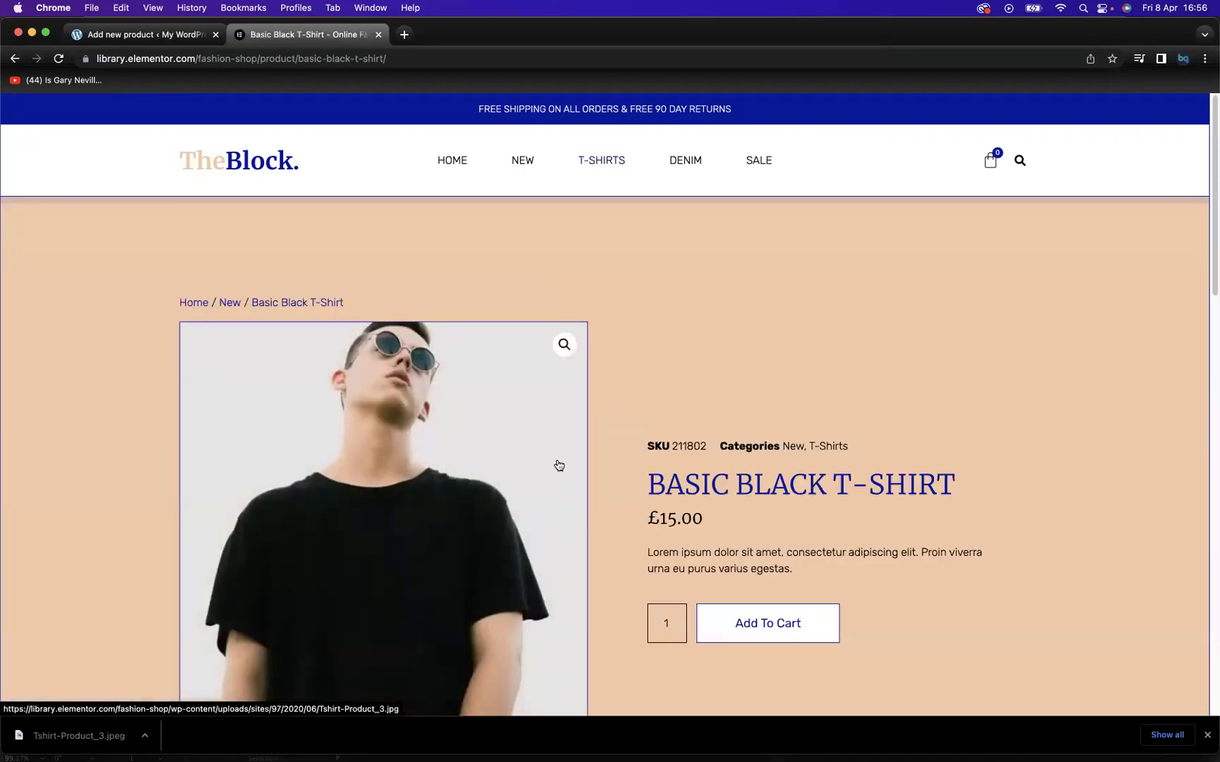
scroll(557, 465, "down", 1)
key("super+1")
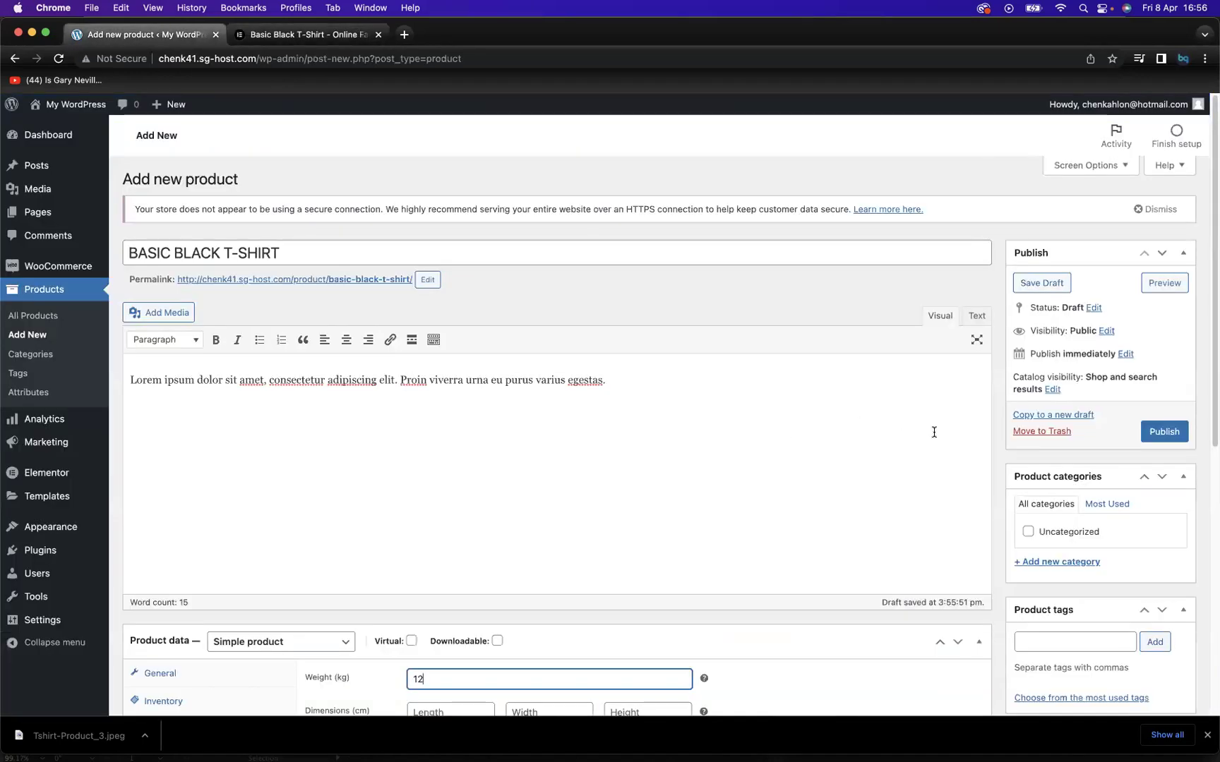
Step: Add a 'T-Shirt' category with no parent and assign it to the product
left_click(1069, 563)
scroll(1069, 573, "down", 2)
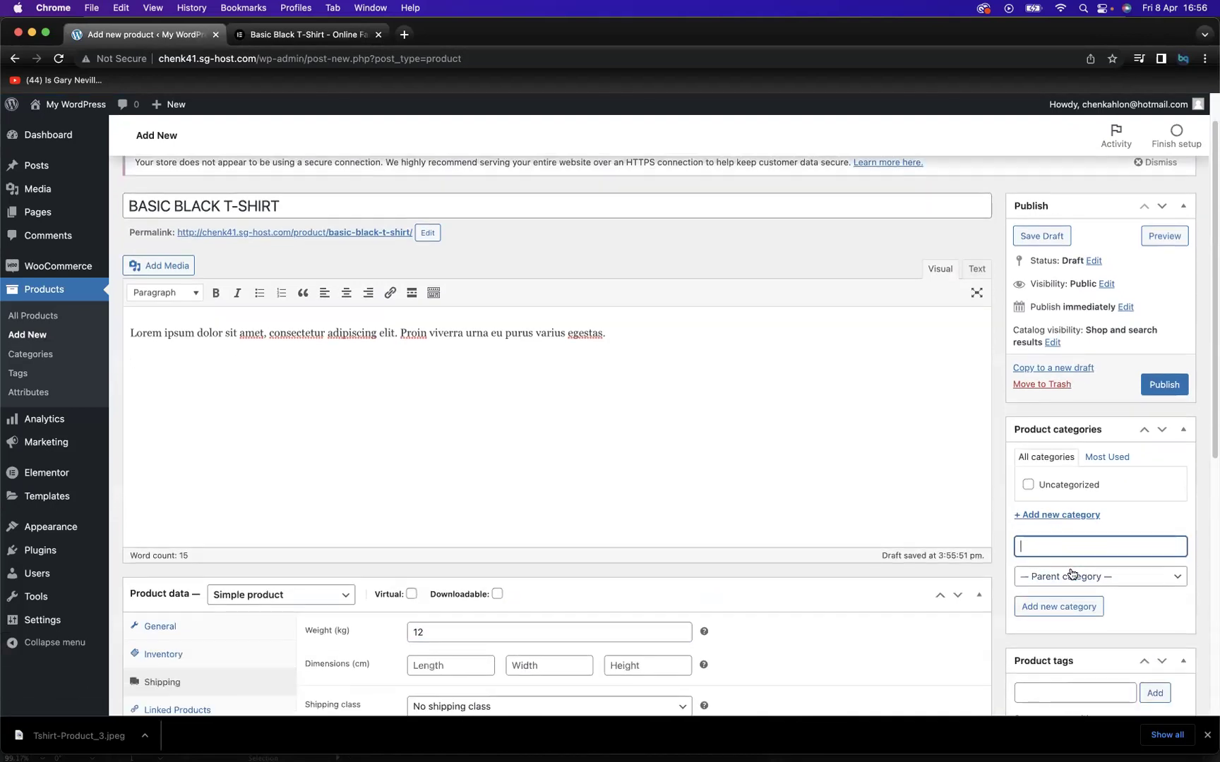
left_click(1086, 527)
left_click(1165, 558)
left_click(1106, 555)
left_click(1059, 528)
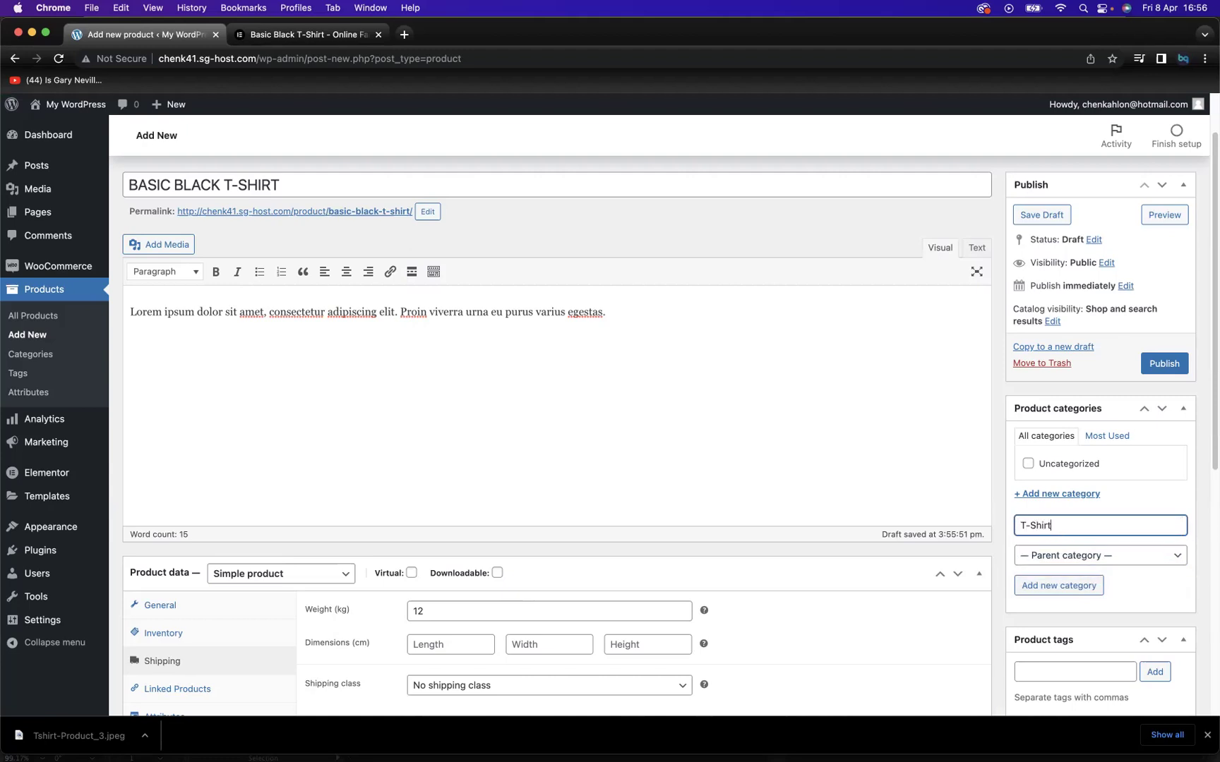
left_click(1060, 586)
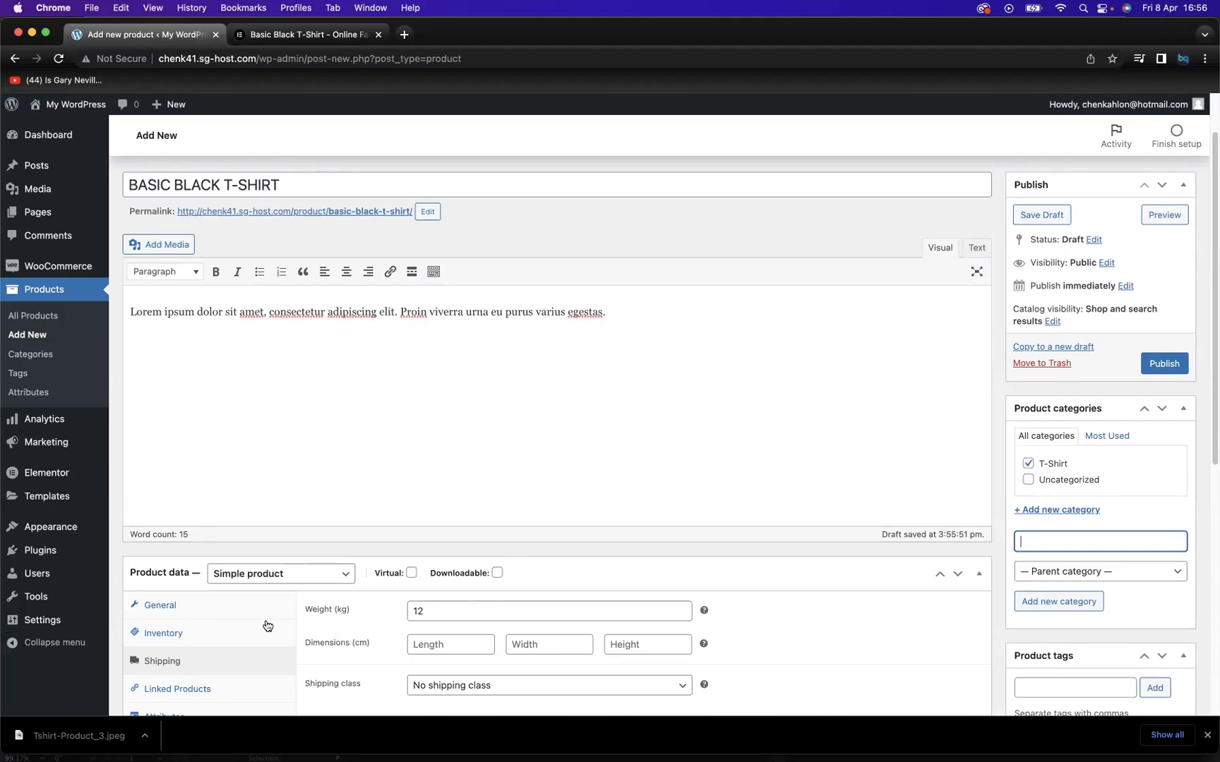
left_click(200, 611)
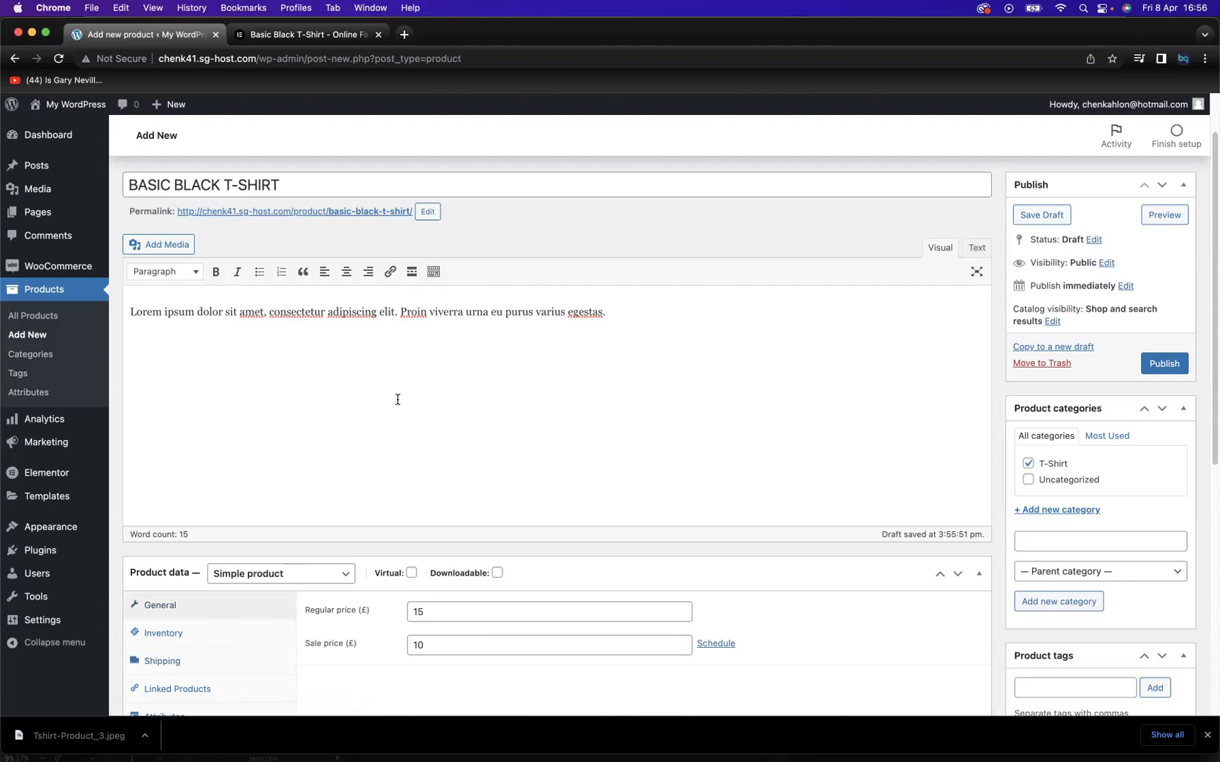
scroll(397, 399, "up", 2)
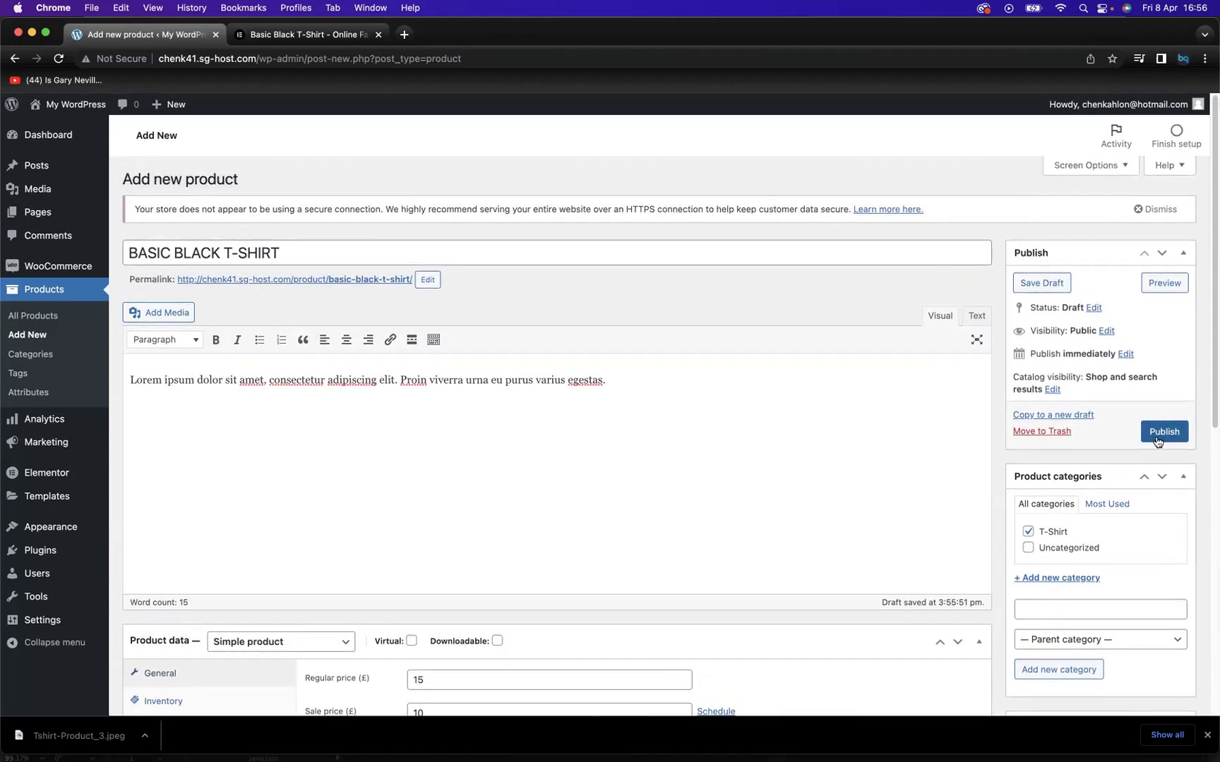
scroll(1062, 455, "down", 13)
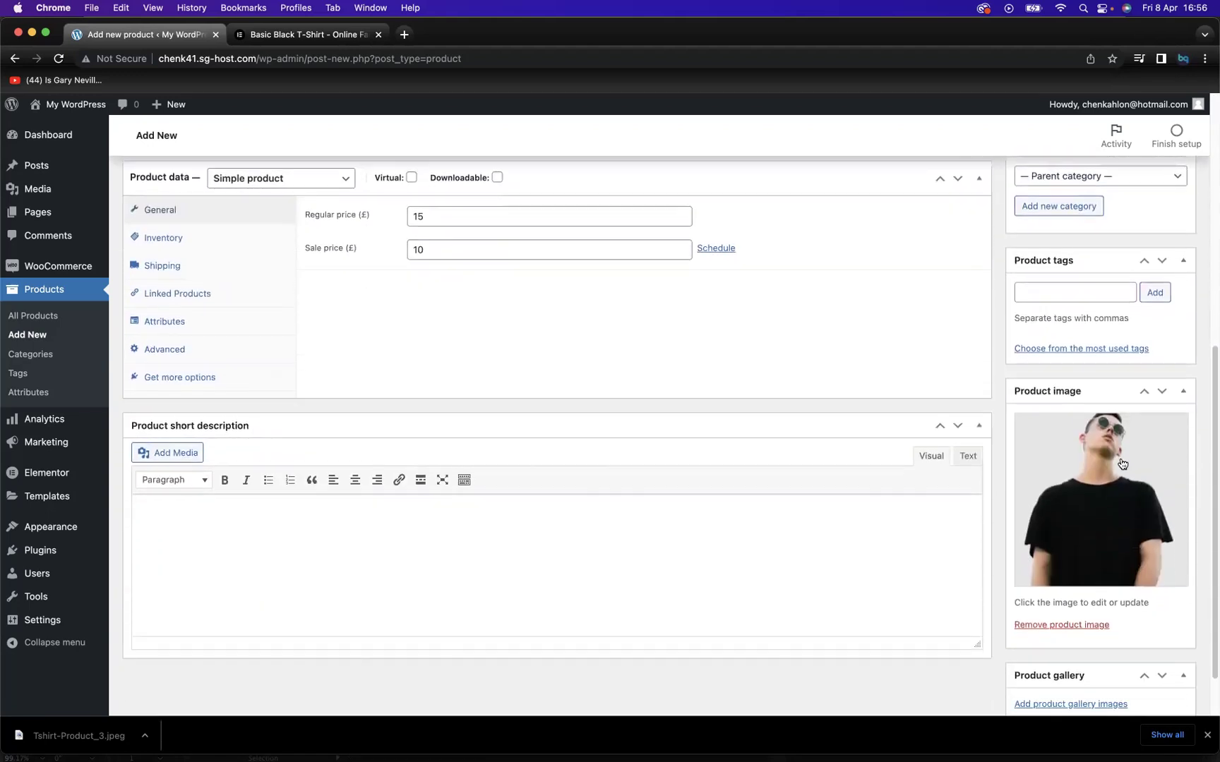
scroll(1123, 464, "up", 13)
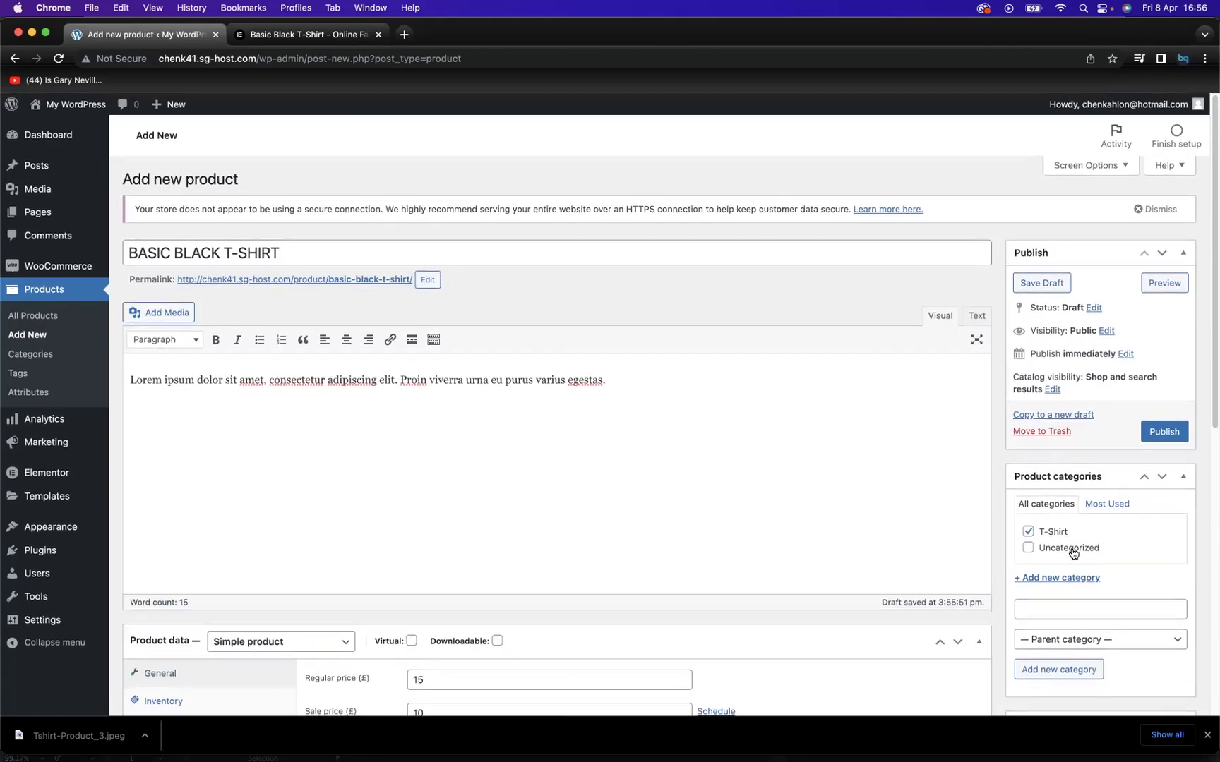
Step: Publish the BASIC BLACK T-SHIRT product
left_click(1164, 432)
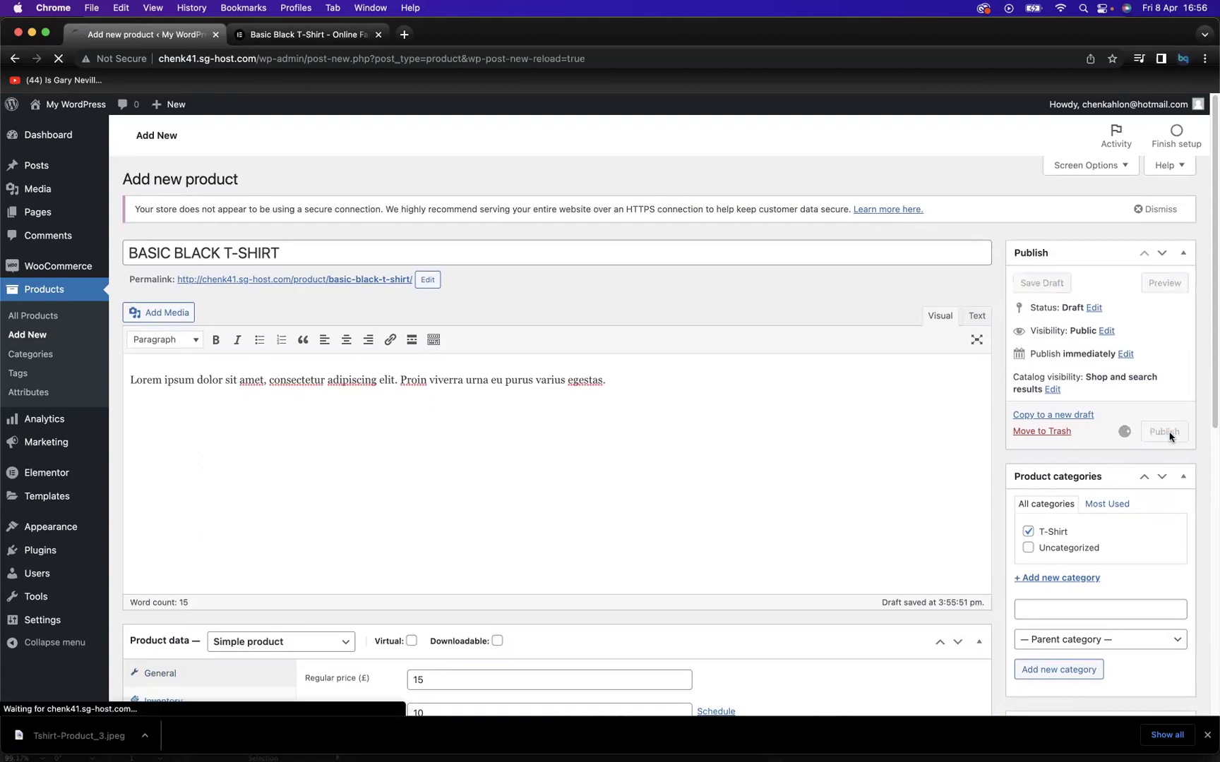